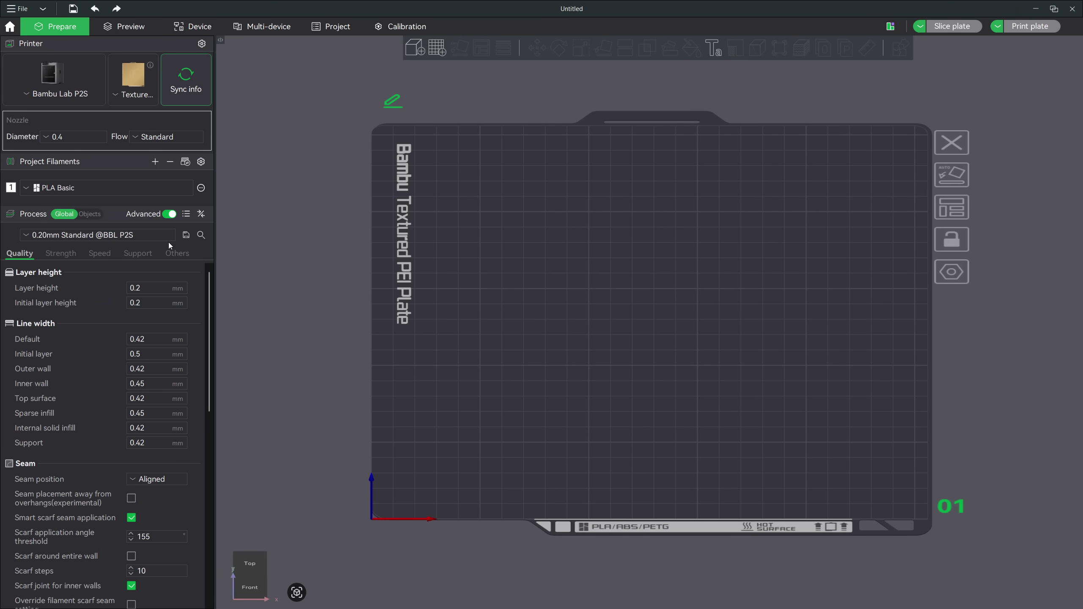
Step: In the Speed settings, set outer wall speed to 170 mm/s and small perimeters to 40 mm/s
{"action": "left_click", "coordinate": [106, 252]}
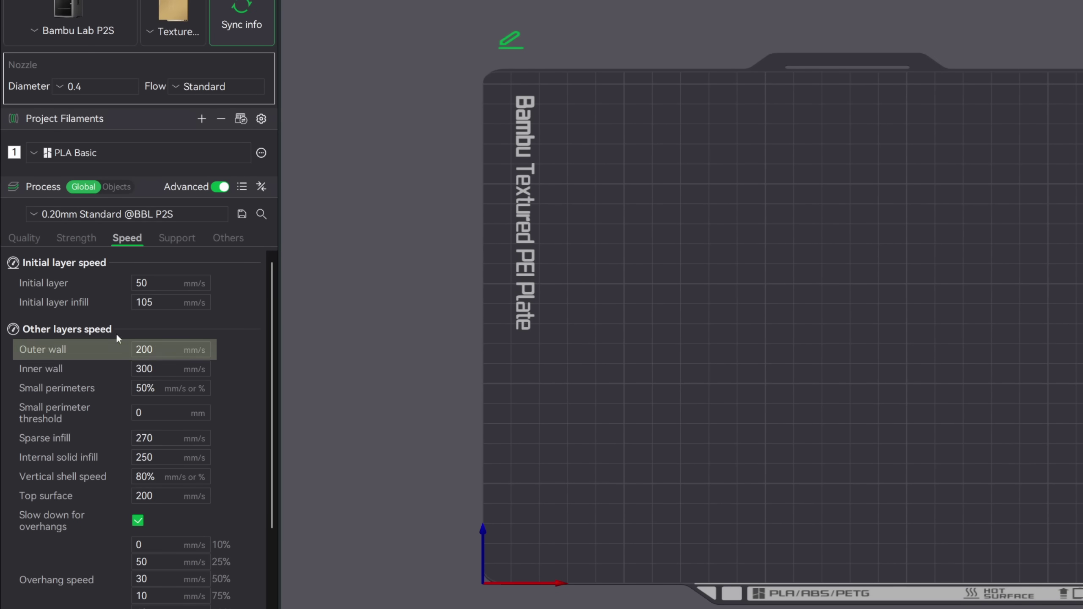
{"action": "mouse_move", "coordinate": [179, 349]}
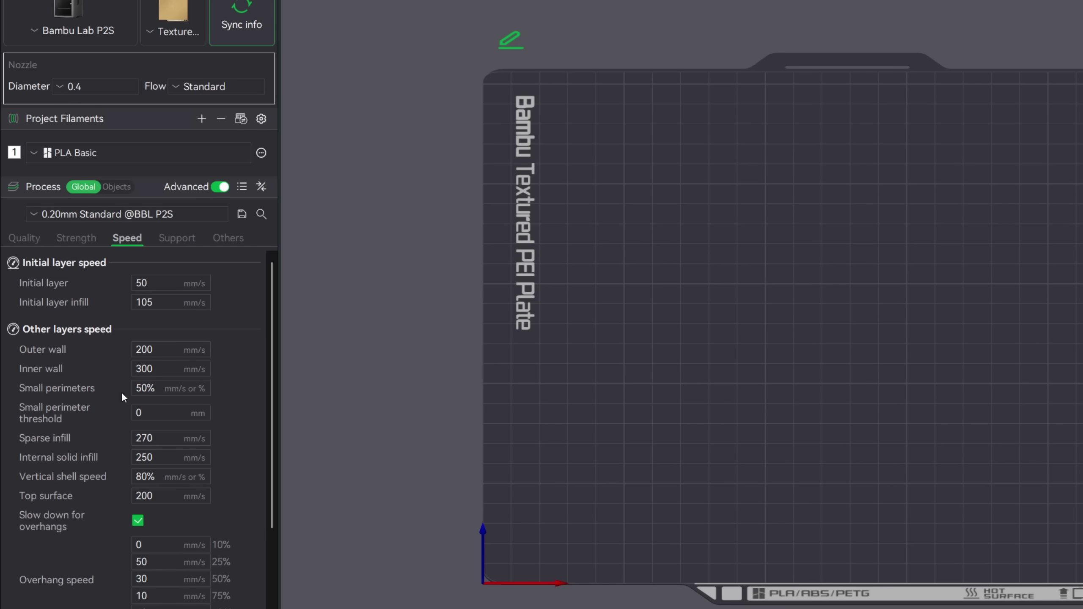
{"action": "double_click", "coordinate": [144, 350]}
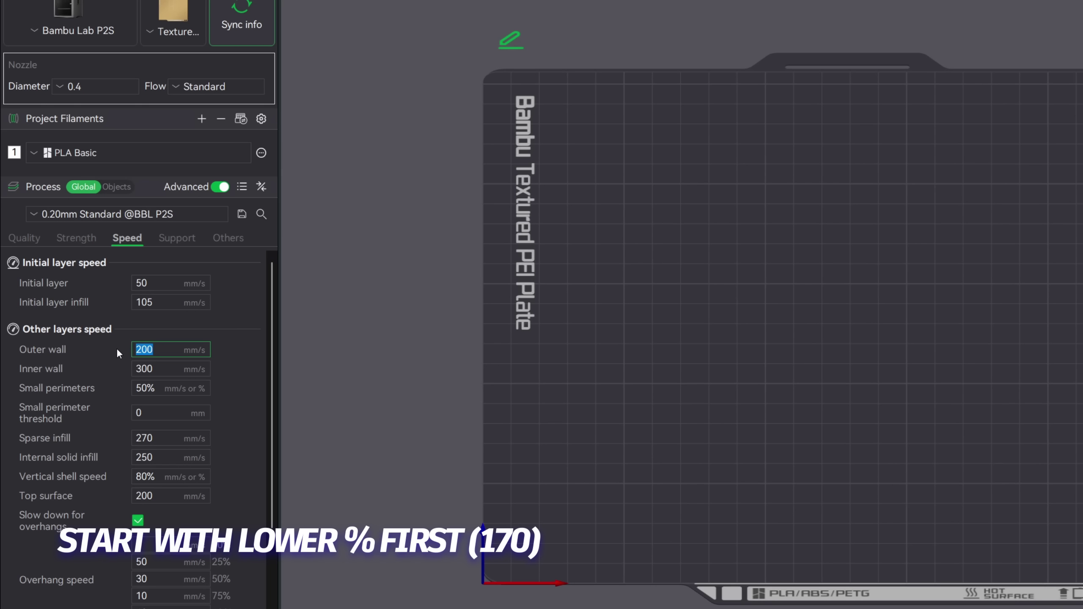
{"action": "type", "text": "170"}
{"action": "key", "text": "Tab"}
{"action": "key", "text": "Tab"}
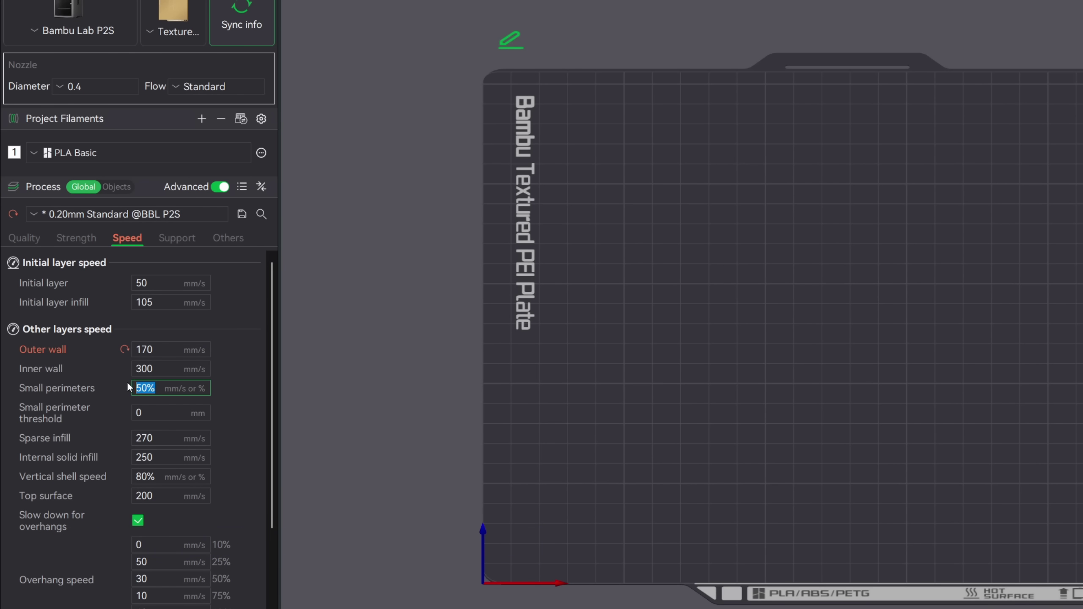
{"action": "type", "text": "40"}
{"action": "scroll", "coordinate": [120, 393], "scroll_direction": "down", "scroll_amount": 1}
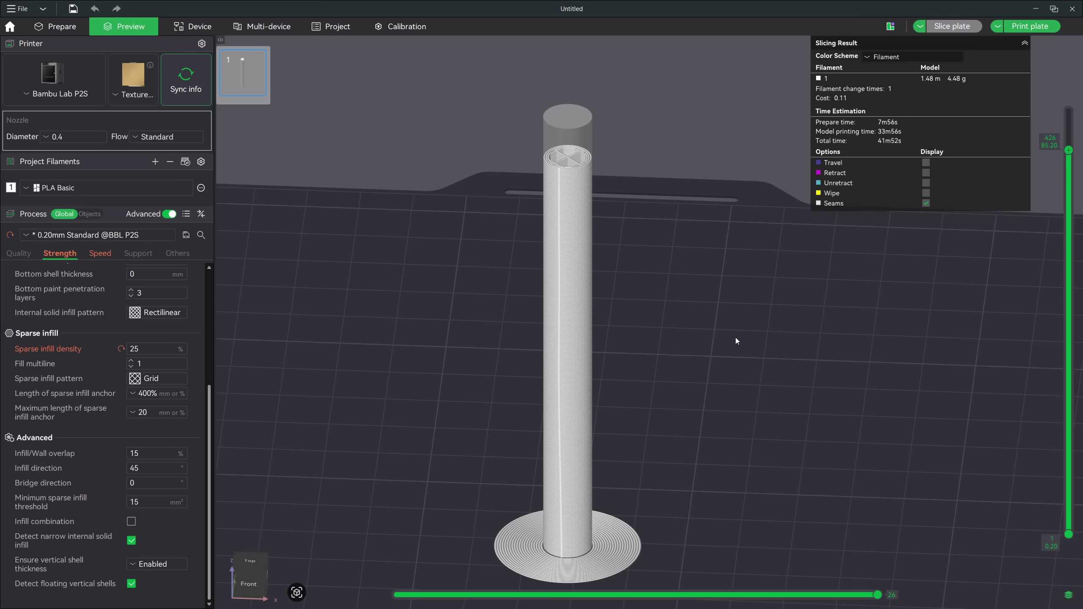
Step: Pan the preview and step the layer's toolpath playback from the first move to move 6
{"action": "scroll", "coordinate": [735, 337], "scroll_direction": "up", "scroll_amount": 3}
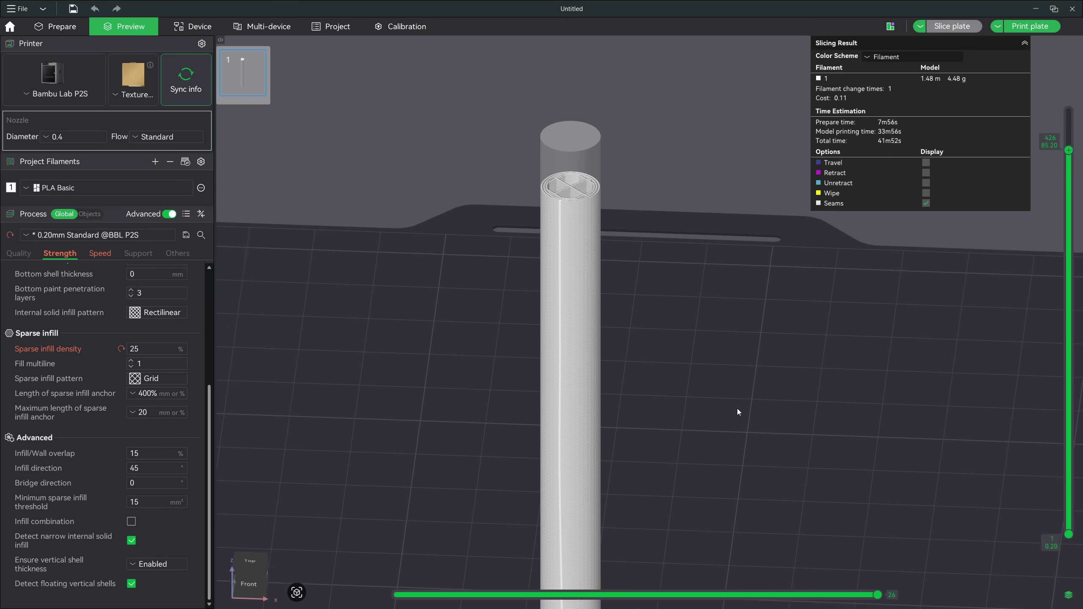
{"action": "middle_click_drag", "start_coordinate": [738, 411], "coordinate": [763, 497]}
{"action": "left_click_drag", "start_coordinate": [878, 596], "coordinate": [324, 591]}
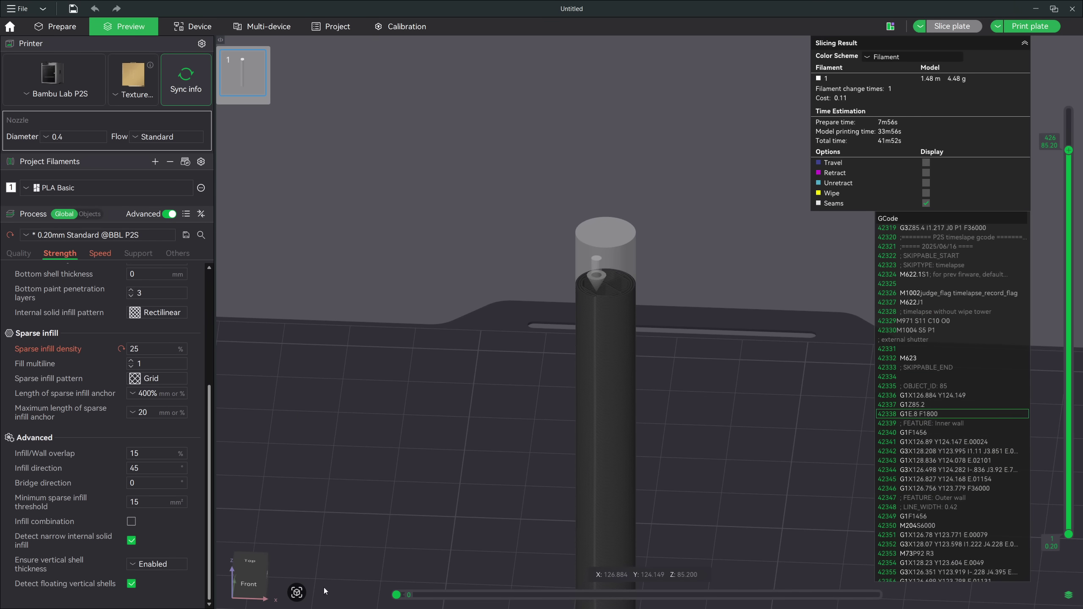
{"action": "left_click", "coordinate": [413, 596]}
{"action": "left_click_drag", "start_coordinate": [425, 597], "coordinate": [840, 596]}
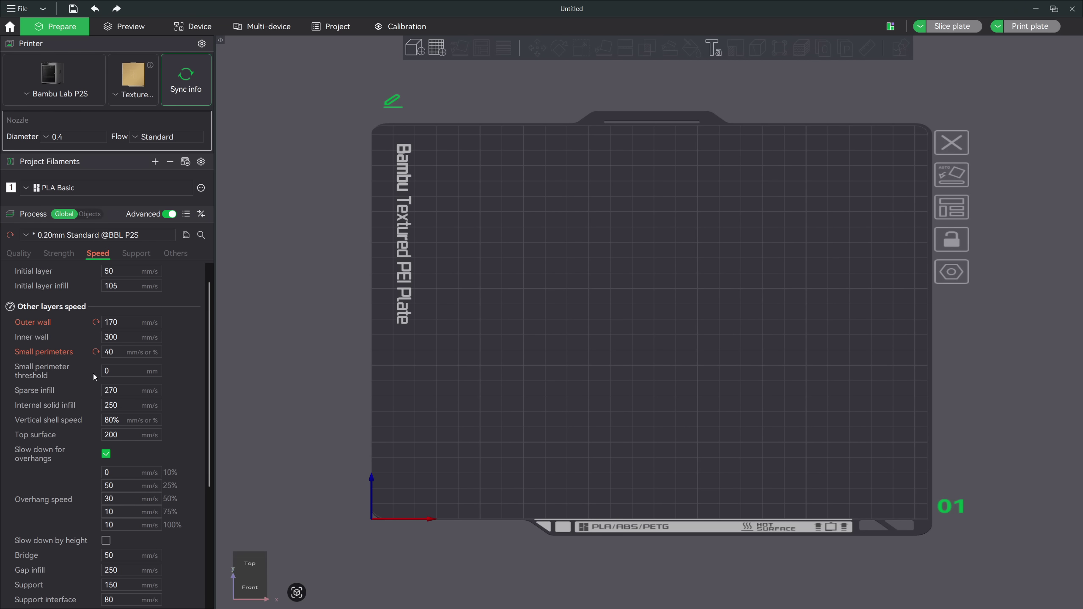
Step: Tick the Slow down by height checkbox in the process Speed settings
{"action": "scroll", "coordinate": [93, 373], "scroll_direction": "down", "scroll_amount": 5}
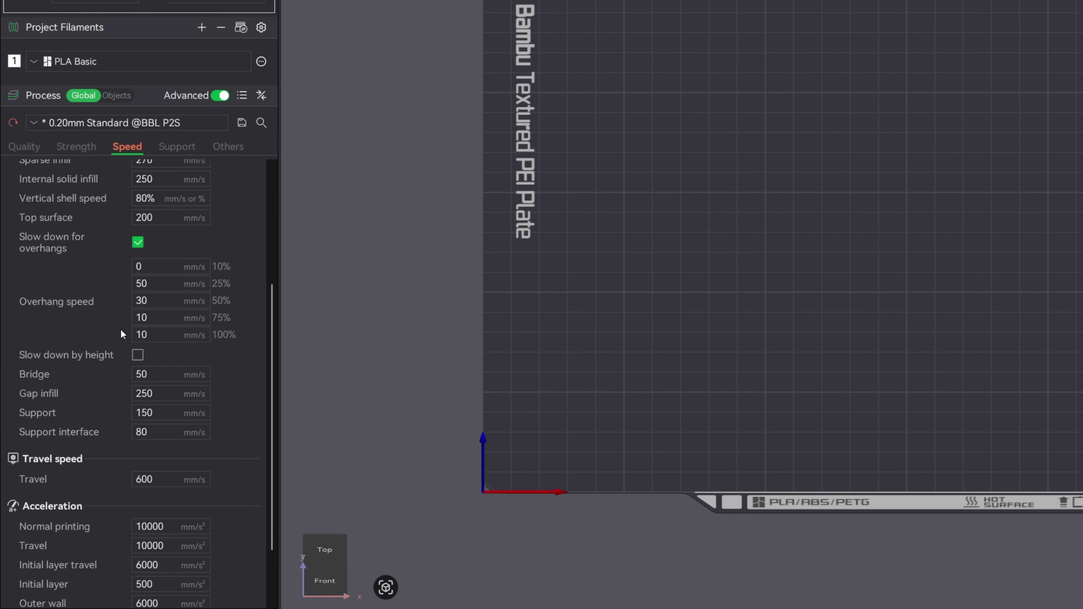
{"action": "left_click", "coordinate": [138, 355]}
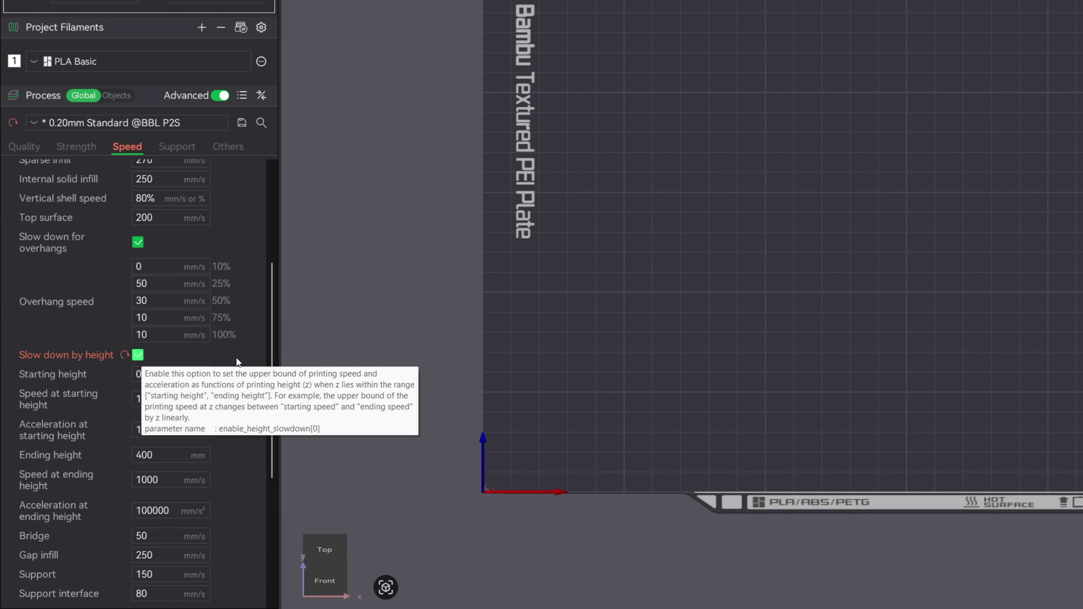
{"action": "scroll", "coordinate": [237, 361], "scroll_direction": "down", "scroll_amount": 2}
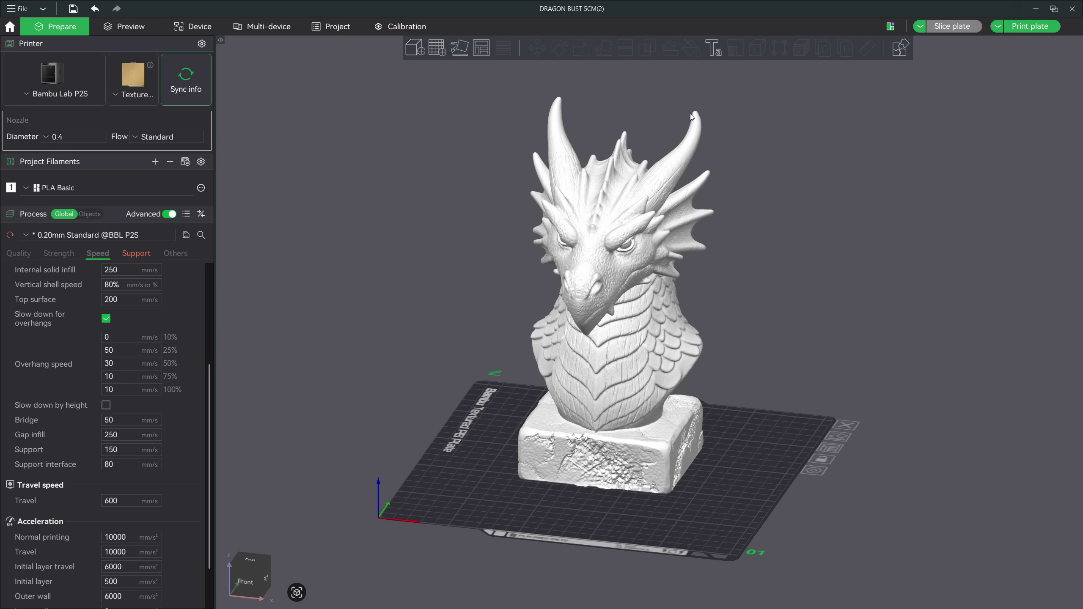
Step: Enable slow down by height, slice the bust, and drag the layer slider to 38.00 mm (layer 190)
{"action": "left_click", "coordinate": [106, 404]}
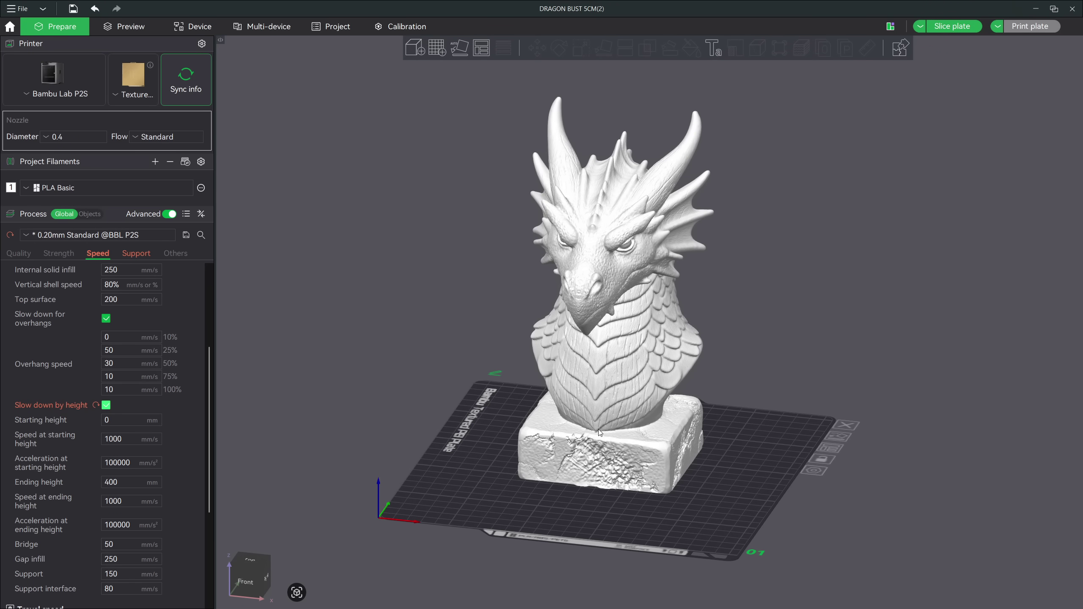
{"action": "key", "text": "ctrl+r"}
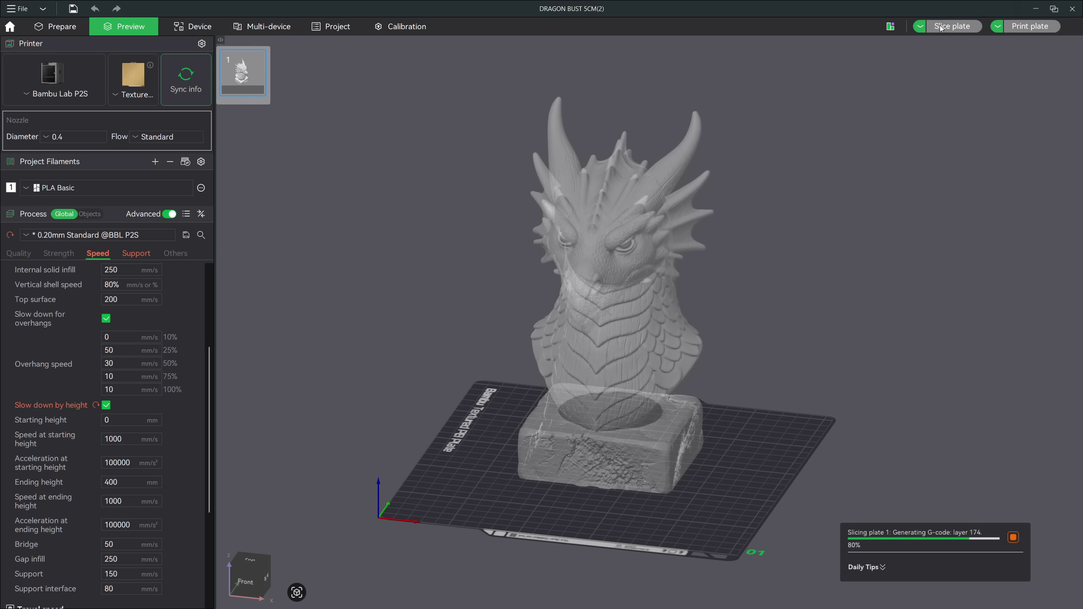
{"action": "left_click_drag", "start_coordinate": [1068, 110], "coordinate": [1071, 468]}
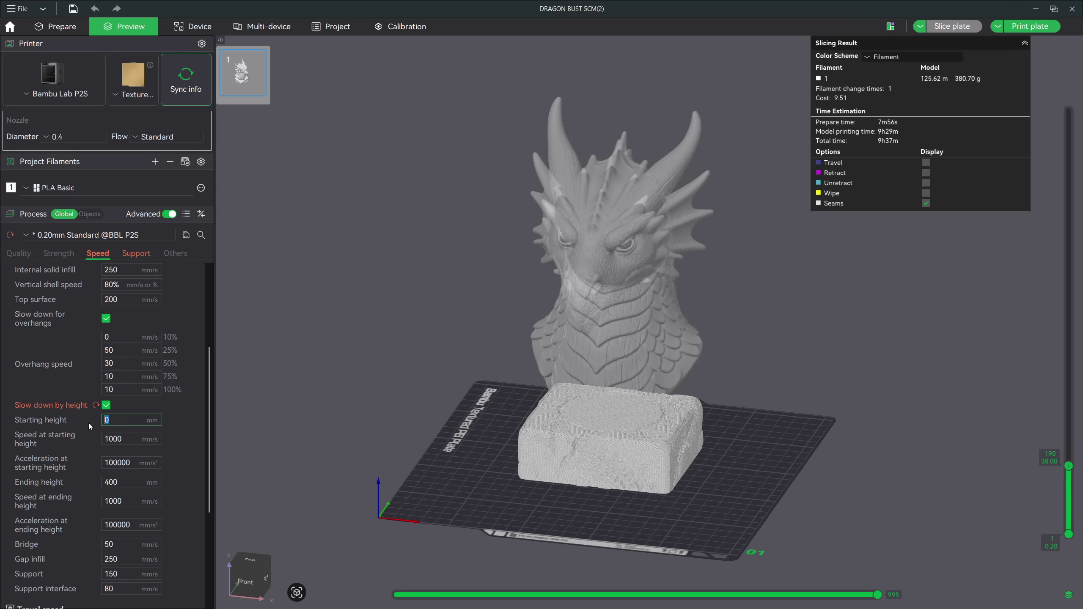
Step: Enter 38 as the slow-down Starting height
{"action": "type", "text": "38"}
{"action": "mouse_move", "coordinate": [1049, 468]}
Step: Commit the 38 mm starting height and scroll through the current speed settings
{"action": "left_click", "coordinate": [120, 237]}
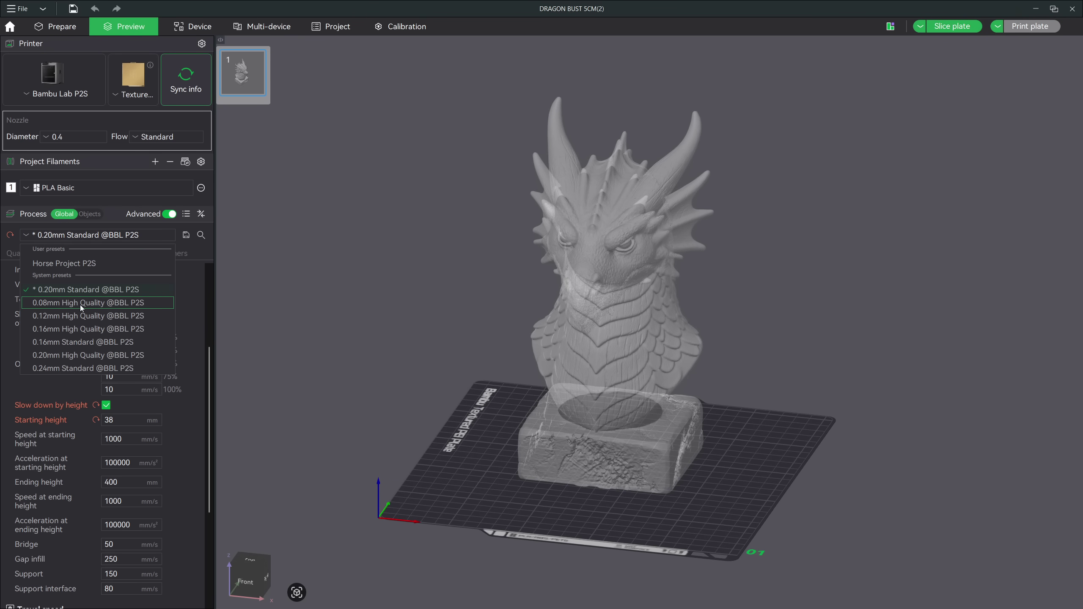
{"action": "left_click", "coordinate": [191, 286]}
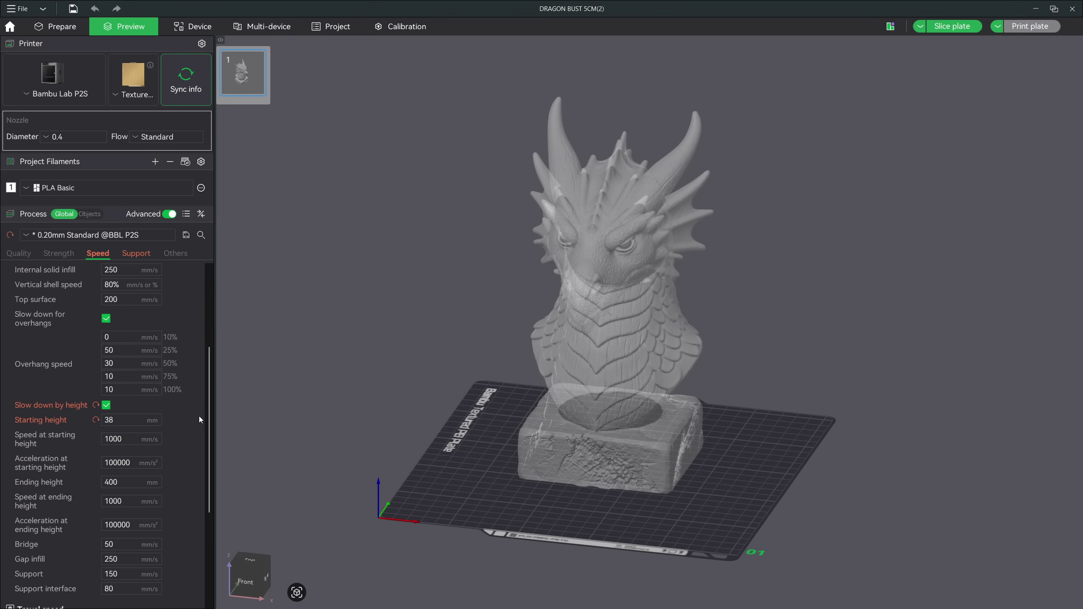
{"action": "scroll", "coordinate": [198, 416], "scroll_direction": "up", "scroll_amount": 3}
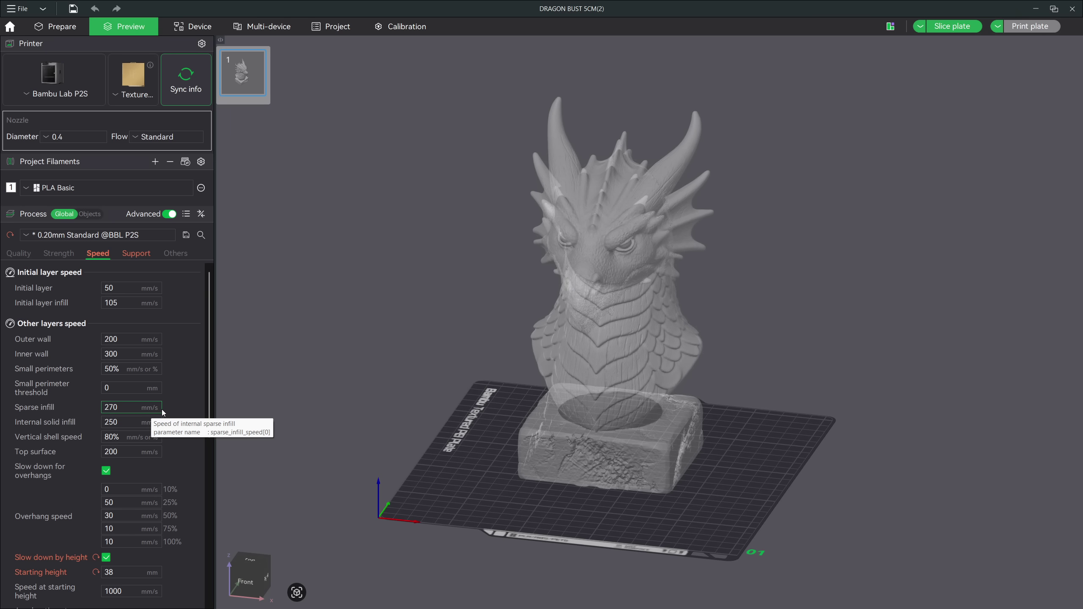
{"action": "scroll", "coordinate": [195, 424], "scroll_direction": "down", "scroll_amount": 6}
{"action": "scroll", "coordinate": [190, 453], "scroll_direction": "down", "scroll_amount": 1}
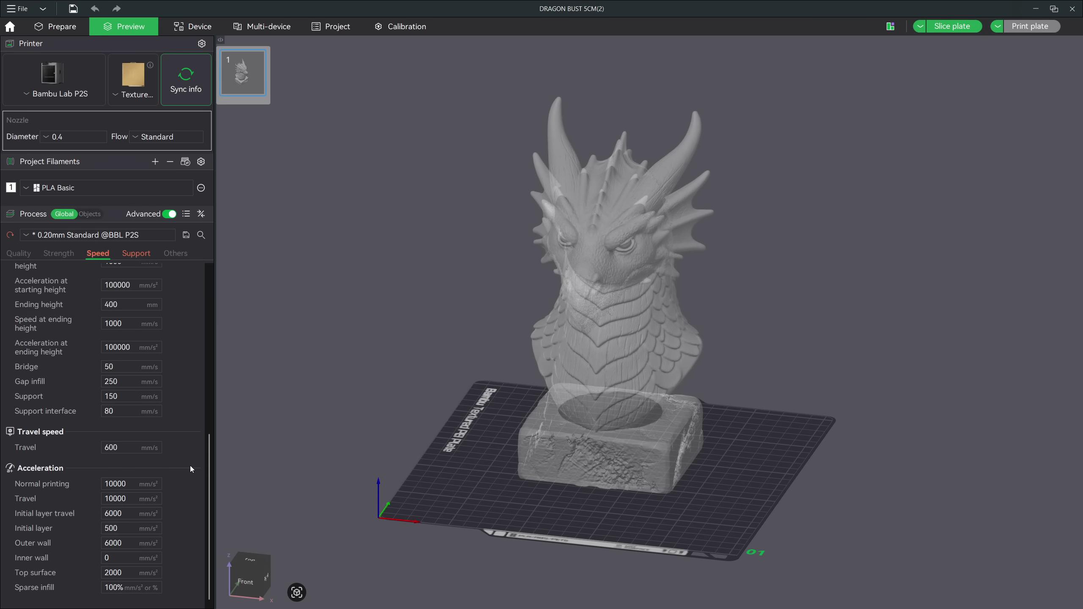
{"action": "scroll", "coordinate": [186, 481], "scroll_direction": "up", "scroll_amount": 8}
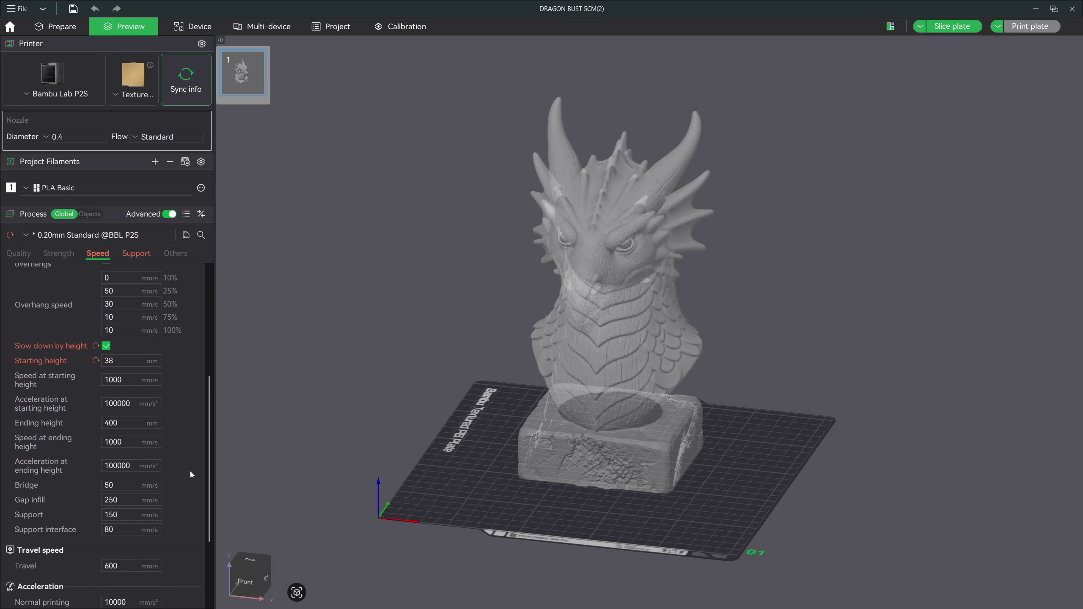
{"action": "left_click", "coordinate": [125, 236]}
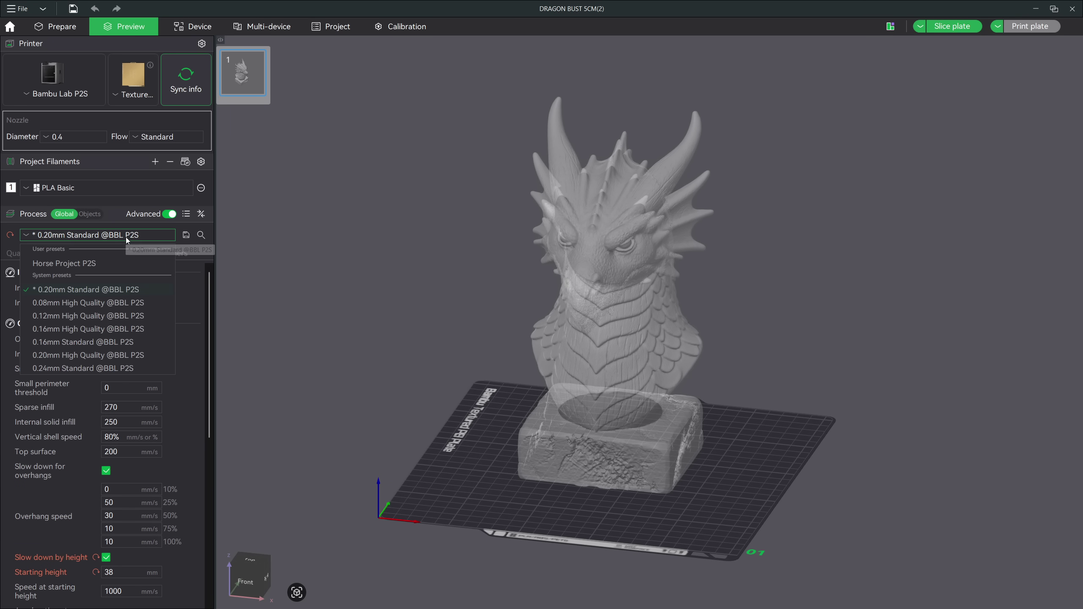
{"action": "left_click", "coordinate": [101, 355]}
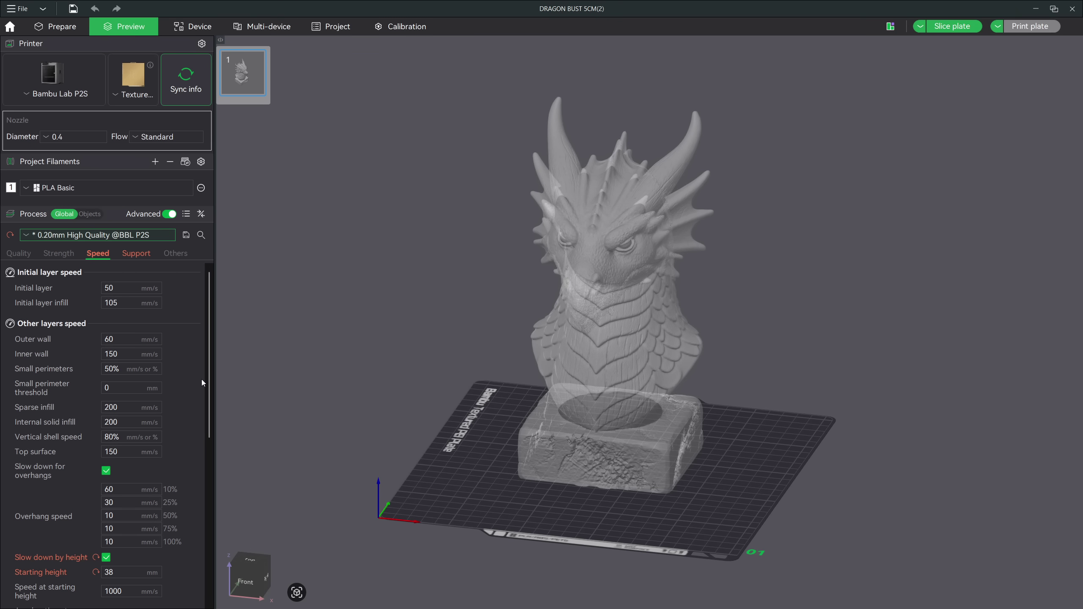
{"action": "scroll", "coordinate": [191, 457], "scroll_direction": "down", "scroll_amount": 8}
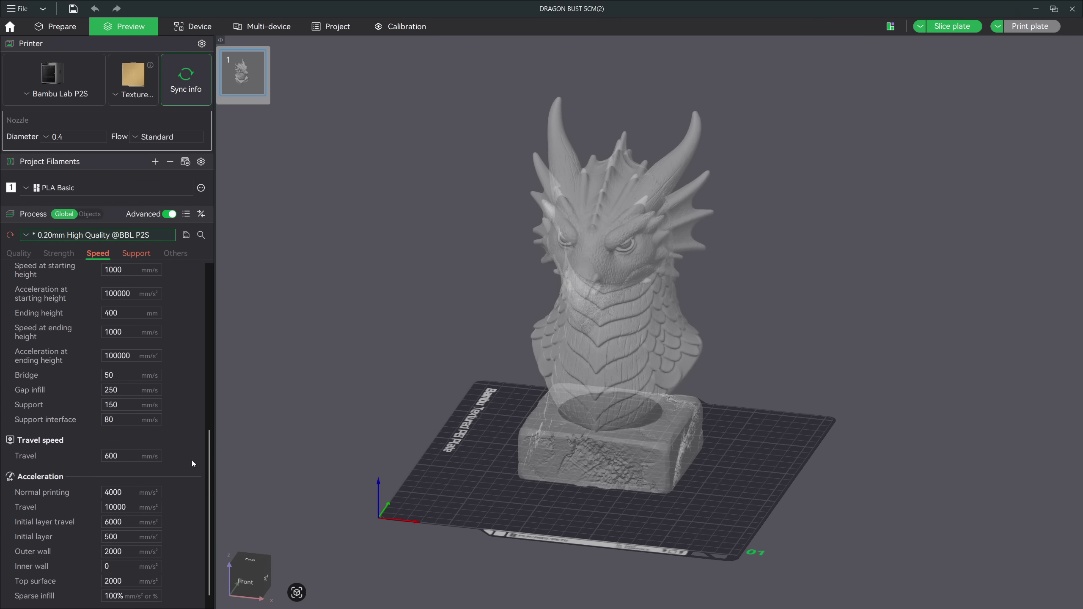
{"action": "scroll", "coordinate": [177, 485], "scroll_direction": "up", "scroll_amount": 8}
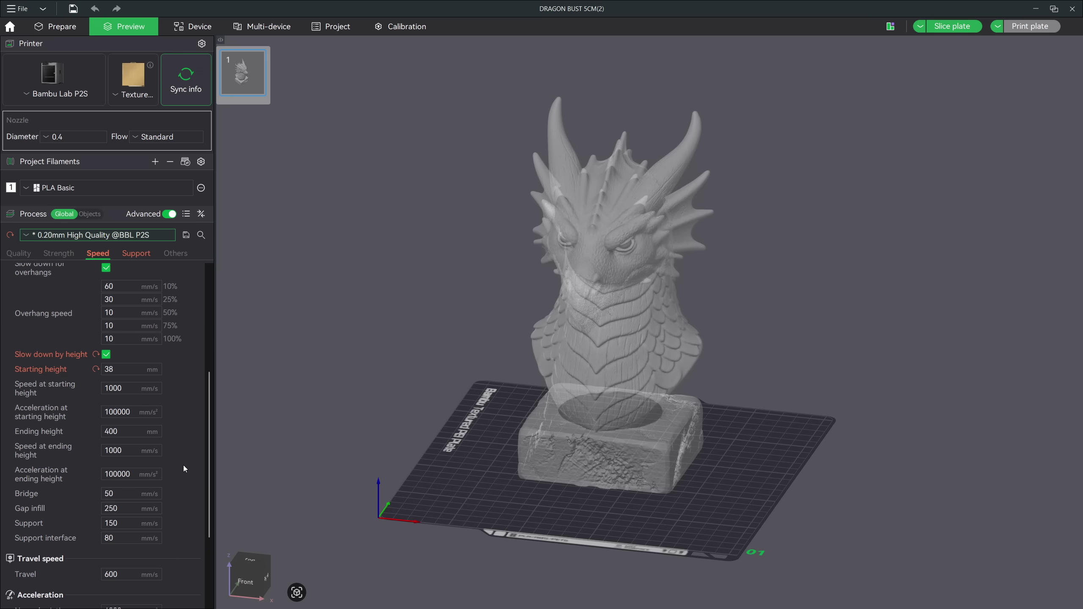
{"action": "left_click", "coordinate": [158, 235]}
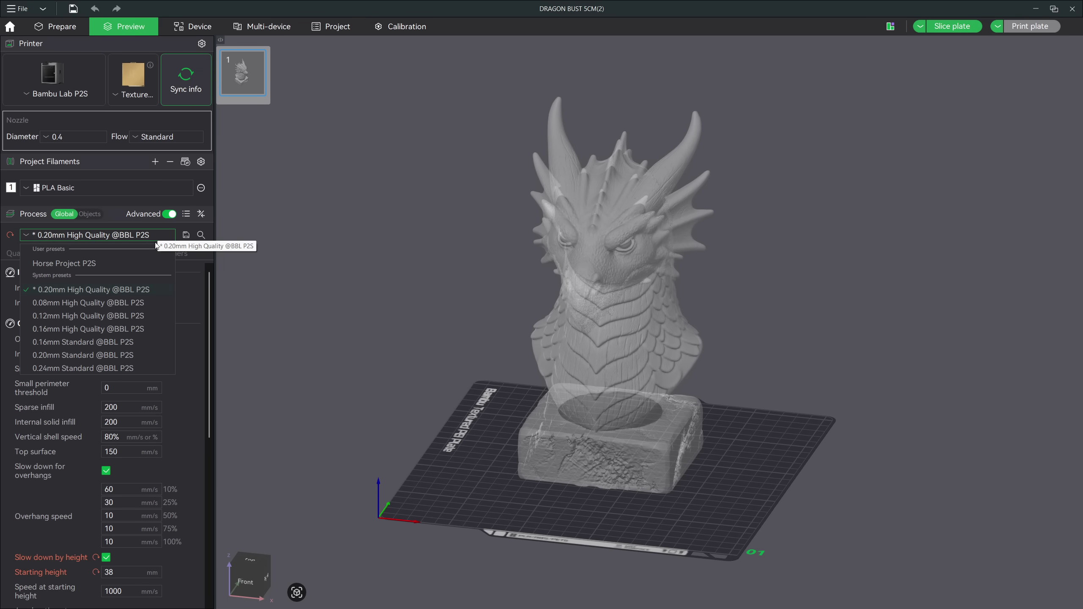
{"action": "left_click", "coordinate": [119, 355]}
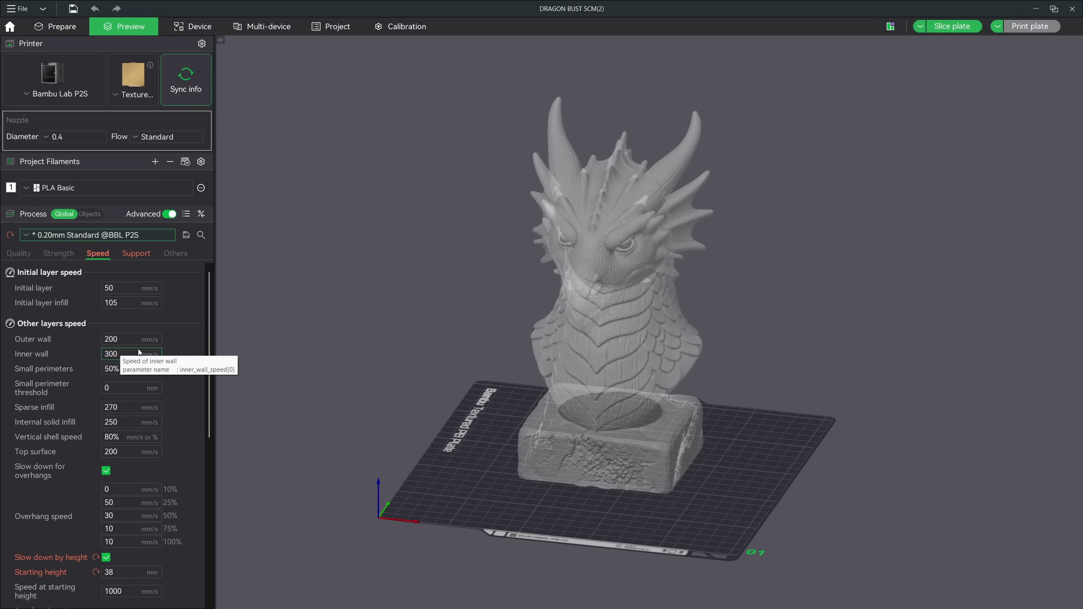
{"action": "scroll", "coordinate": [187, 408], "scroll_direction": "down", "scroll_amount": 5}
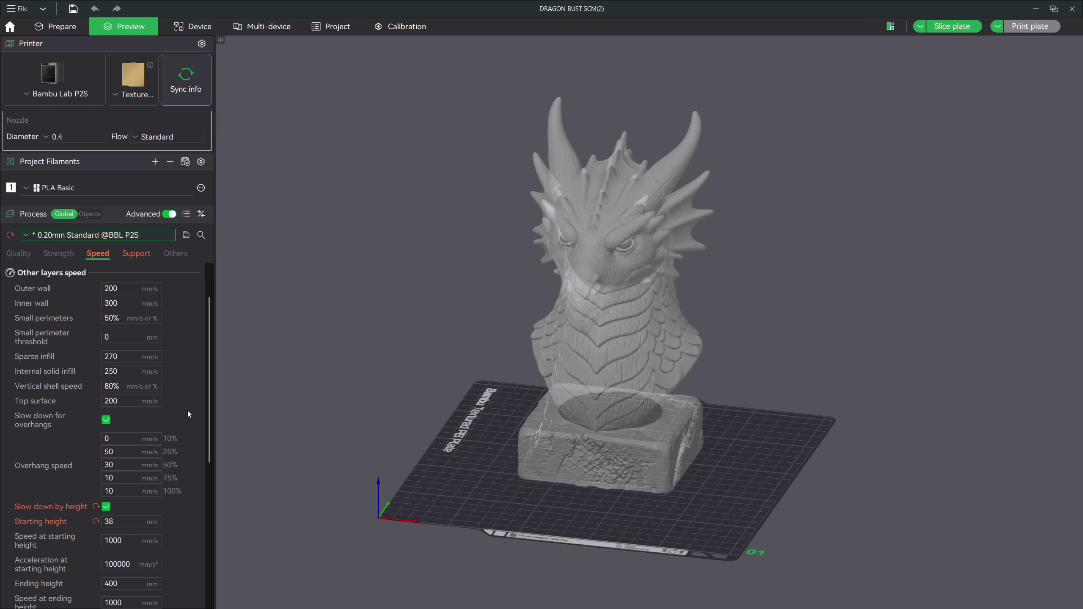
Step: Set speed at starting height to 250 and starting-height acceleration to 6000
{"action": "double_click", "coordinate": [108, 413]}
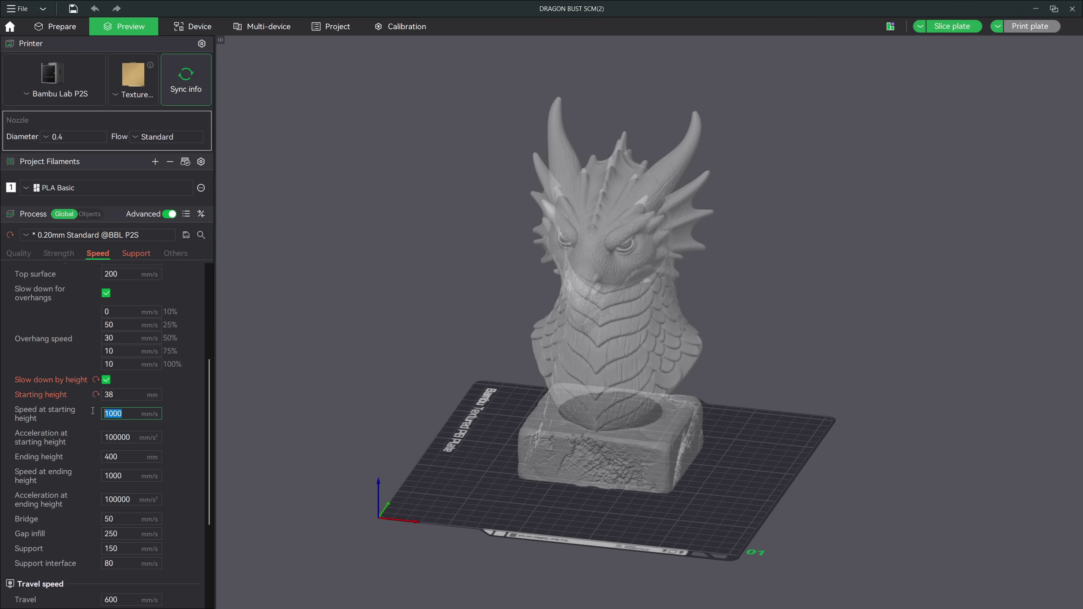
{"action": "type", "text": "250"}
{"action": "key", "text": "Tab"}
{"action": "type", "text": "6"}
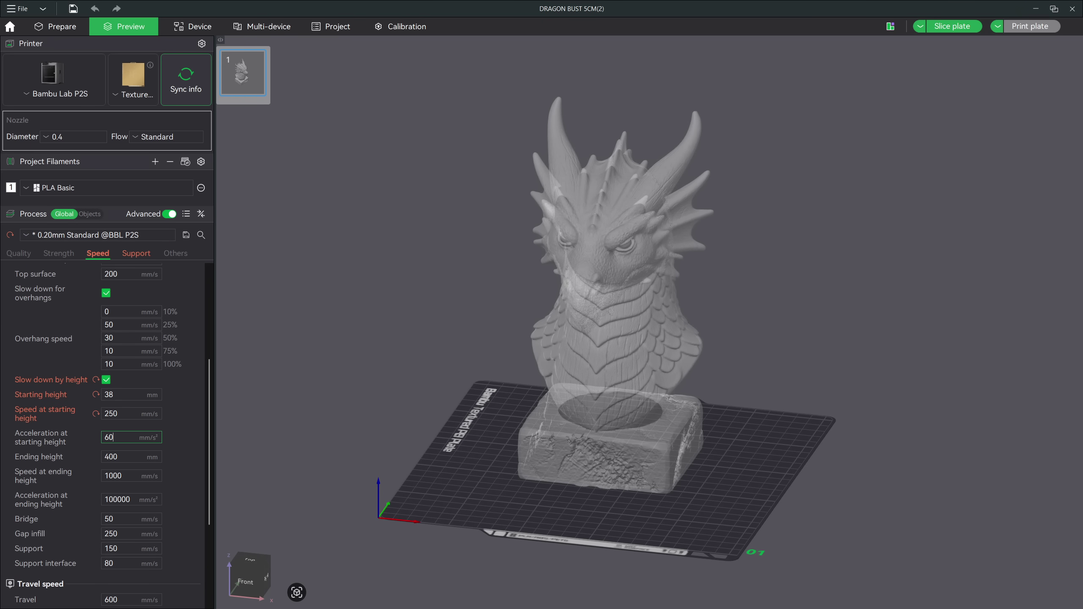
{"action": "key", "text": "Return"}
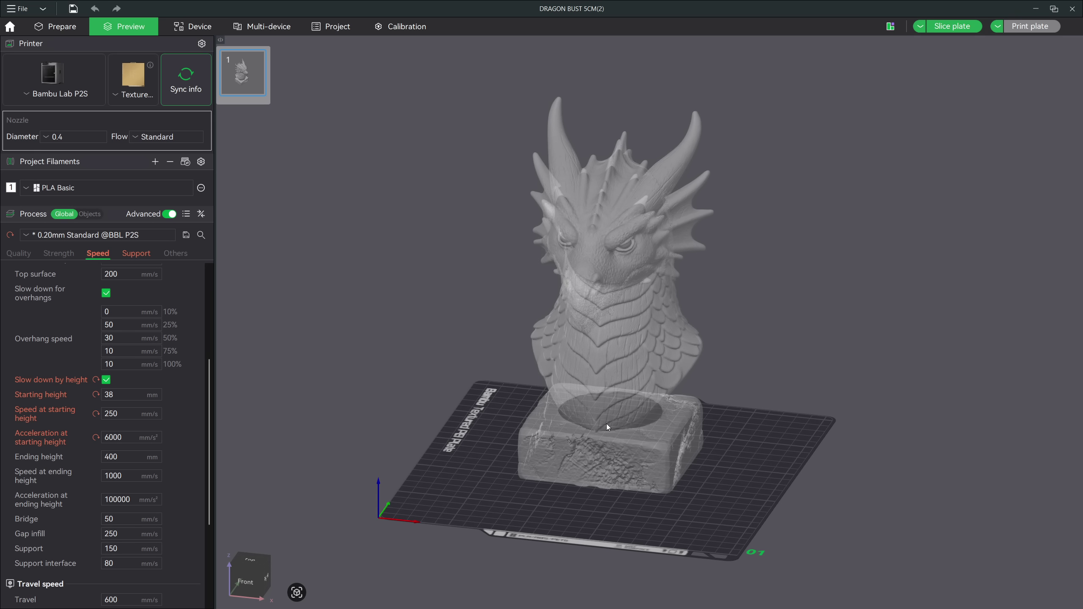
Step: Set ending height 250 mm, ending speed 125 mm/s and ending acceleration 1000 mm/s², then slice
{"action": "left_click", "coordinate": [148, 461]}
{"action": "type", "text": "250"}
{"action": "key", "text": "Return"}
{"action": "left_click", "coordinate": [130, 476]}
{"action": "left_click_drag", "start_coordinate": [120, 476], "coordinate": [95, 475]}
{"action": "type", "text": "125"}
{"action": "left_click_drag", "start_coordinate": [132, 499], "coordinate": [104, 502]}
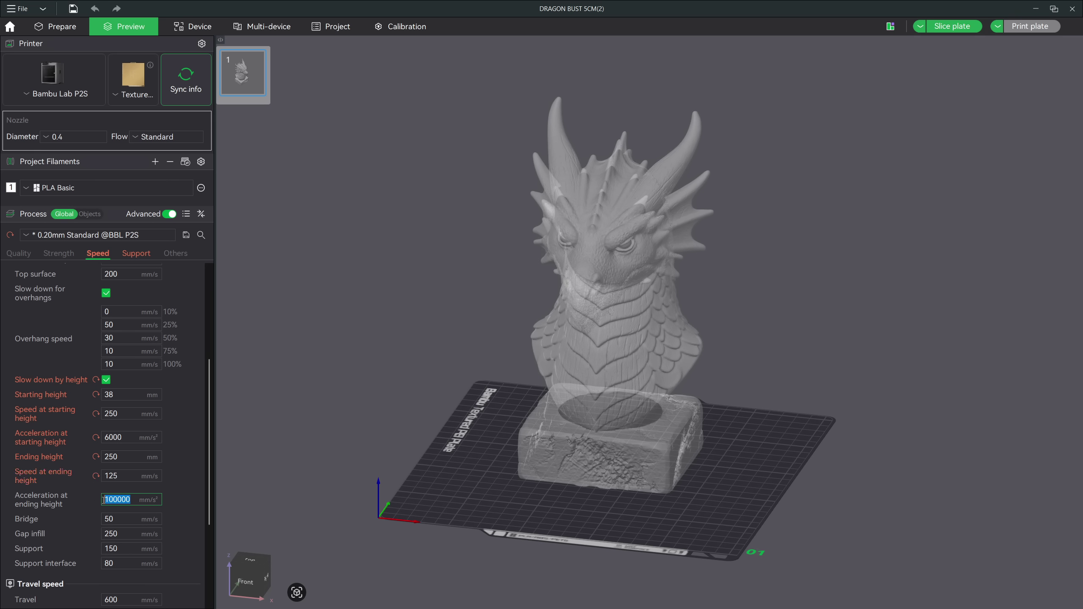
{"action": "key", "text": "BackSpace"}
{"action": "type", "text": "1000"}
{"action": "left_click", "coordinate": [171, 500]}
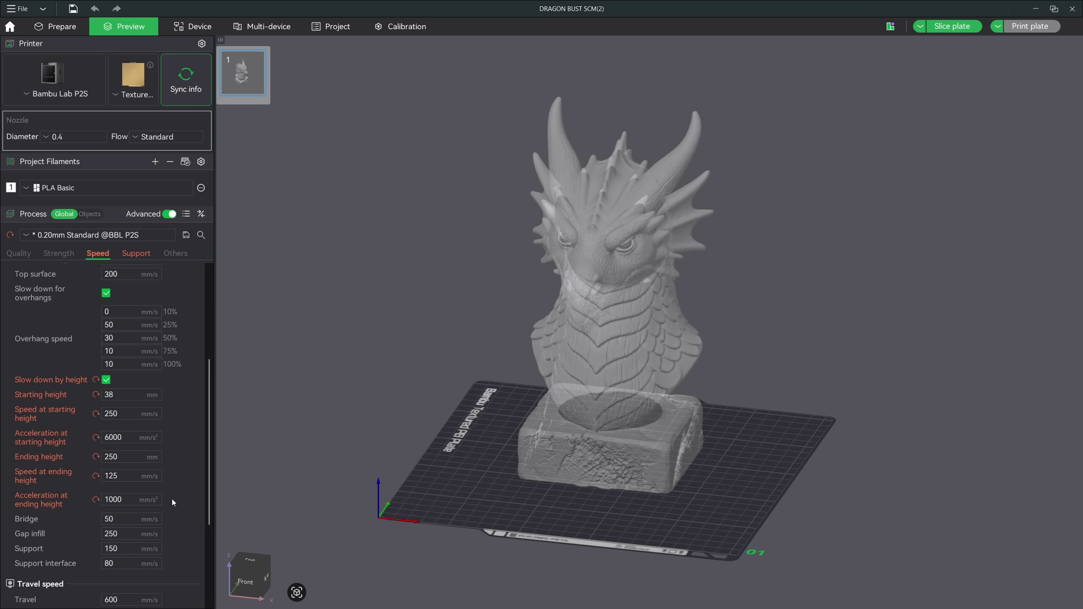
{"action": "left_click", "coordinate": [951, 32]}
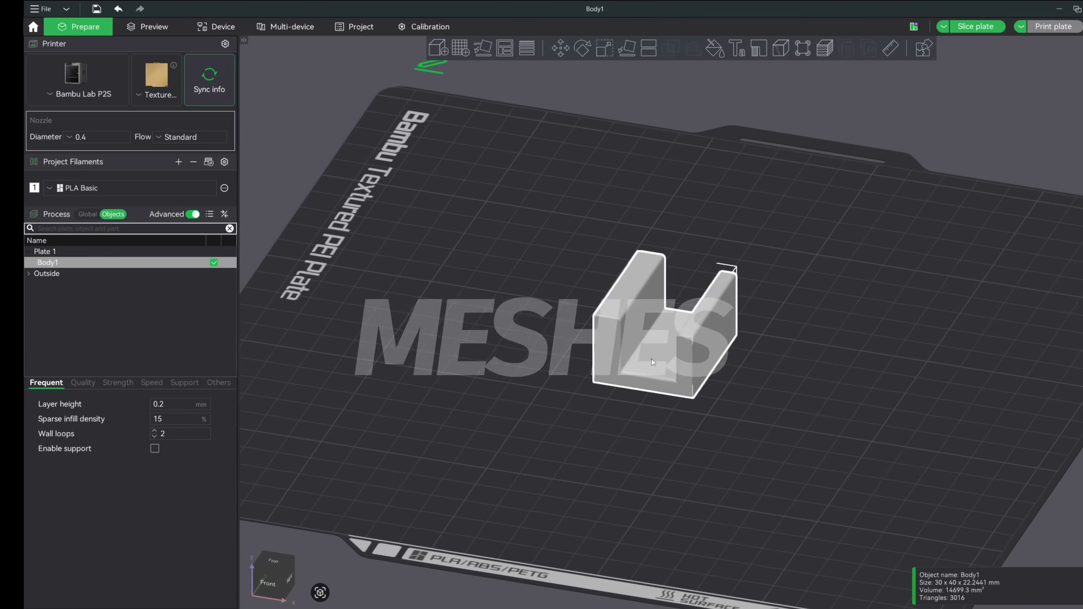
Step: Add a Cube modifier to Body1 and move it against the bracket's right side
{"action": "right_click", "coordinate": [635, 292]}
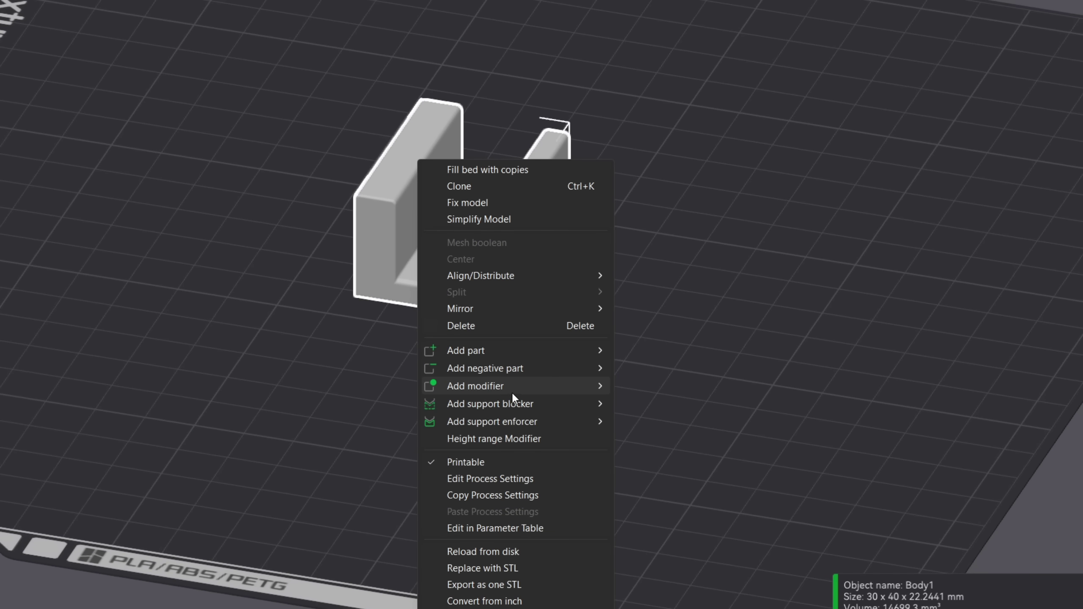
{"action": "mouse_move", "coordinate": [484, 387]}
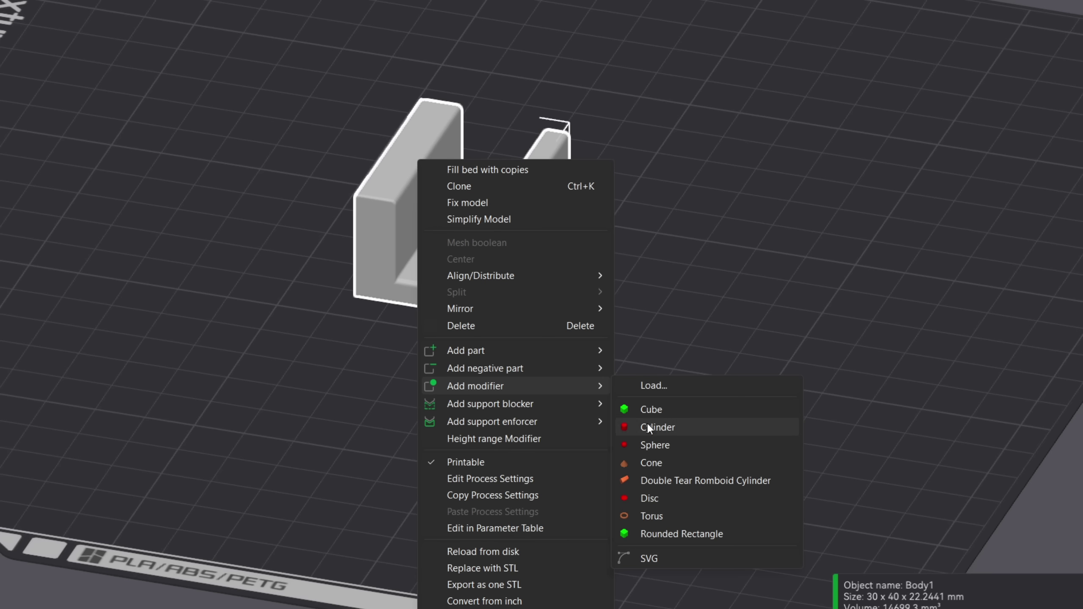
{"action": "left_click", "coordinate": [683, 411]}
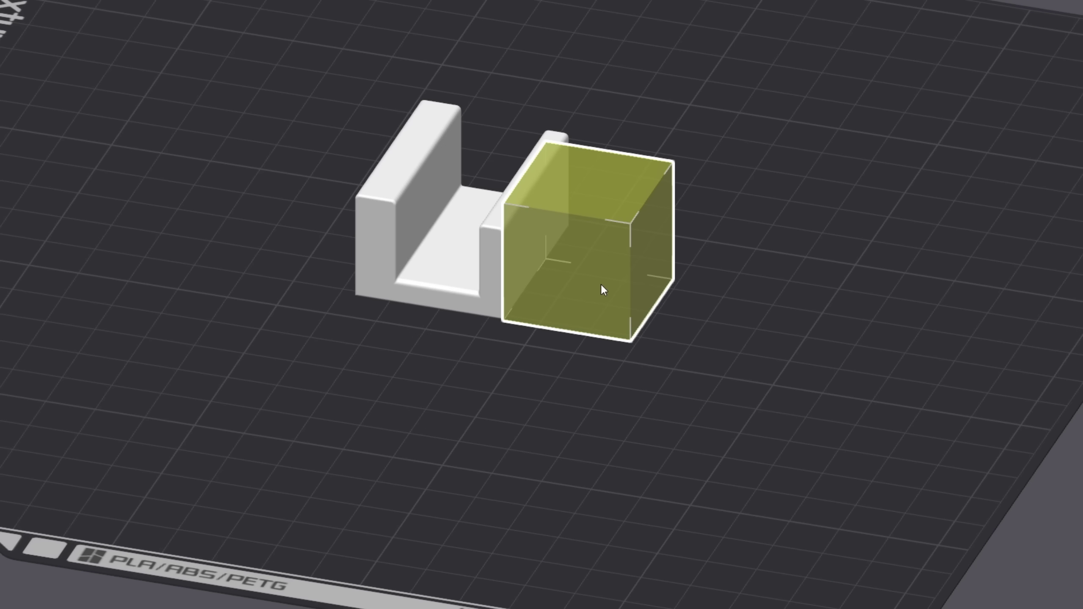
{"action": "left_click_drag", "start_coordinate": [601, 284], "coordinate": [621, 280]}
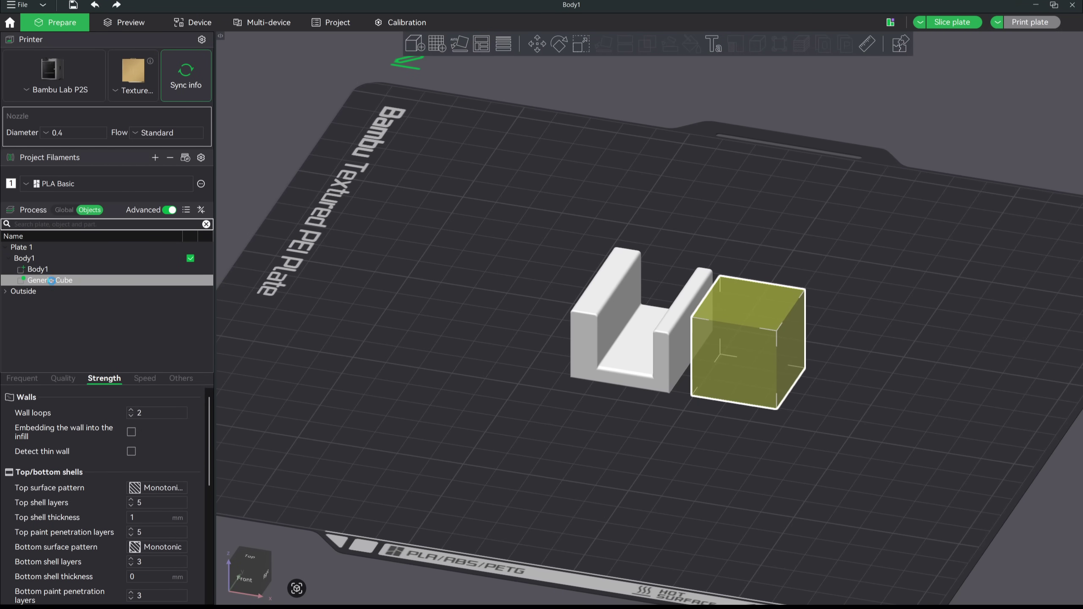
Step: Browse the modifier's Frequent, Quality, Strength, Speed and Others settings, ending on Quality
{"action": "left_click", "coordinate": [25, 379]}
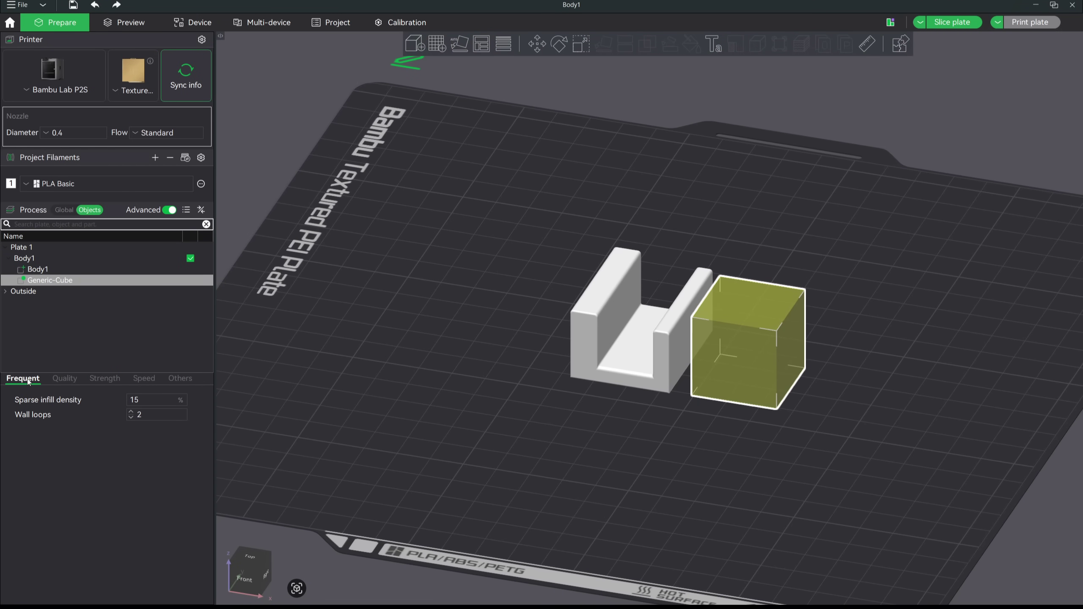
{"action": "left_click", "coordinate": [59, 380]}
{"action": "left_click", "coordinate": [99, 381]}
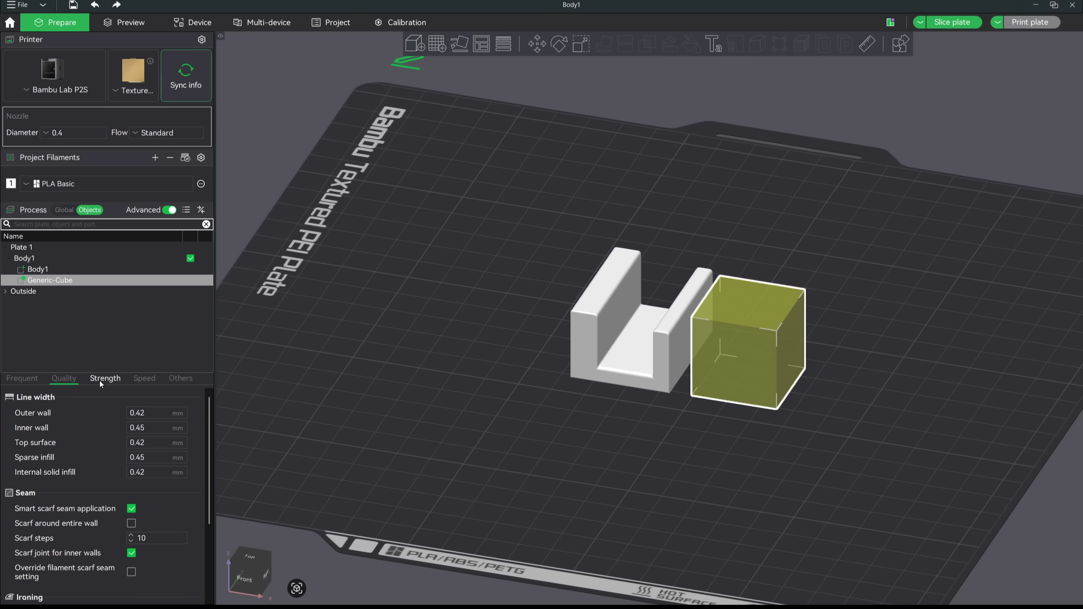
{"action": "left_click", "coordinate": [139, 381]}
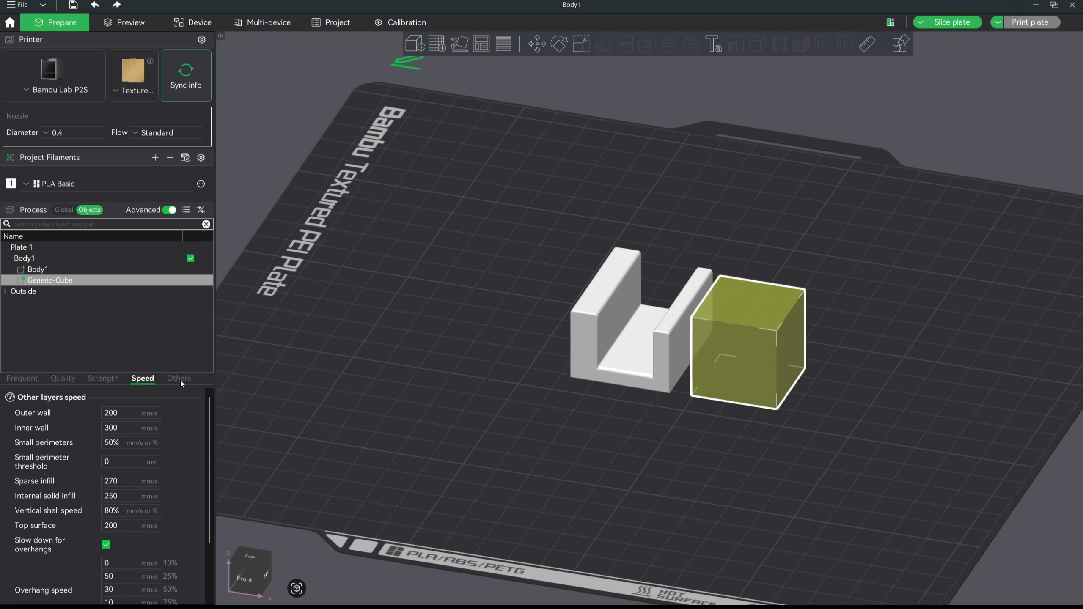
{"action": "left_click", "coordinate": [181, 380]}
{"action": "left_click", "coordinate": [68, 378]}
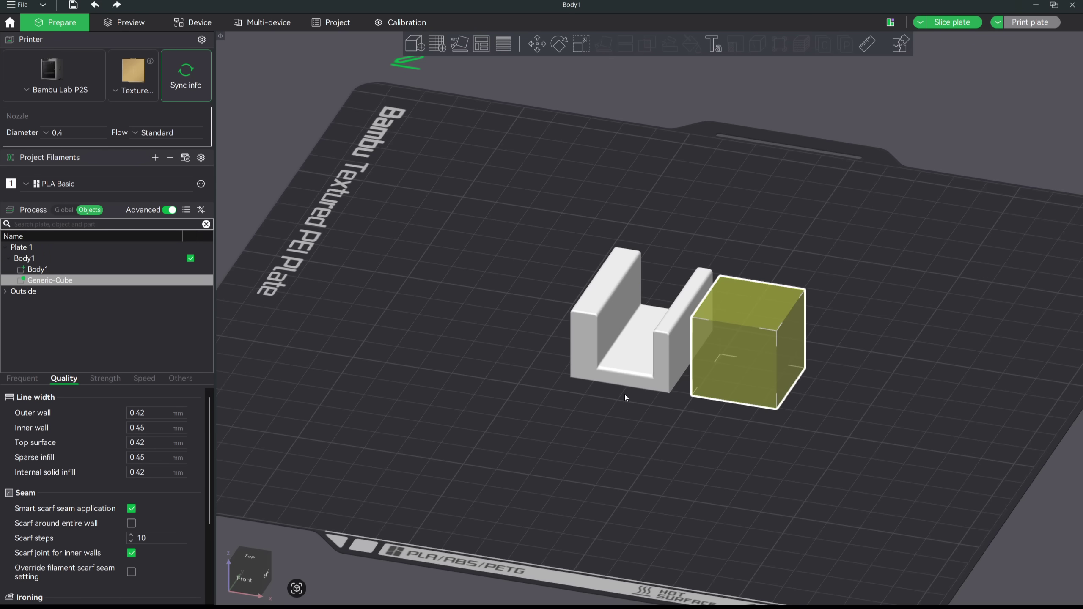
Step: Scale the cube modifier along Y to about 210%, 53.89 mm long
{"action": "left_click_drag", "start_coordinate": [605, 412], "coordinate": [839, 420]}
{"action": "key", "text": "s"}
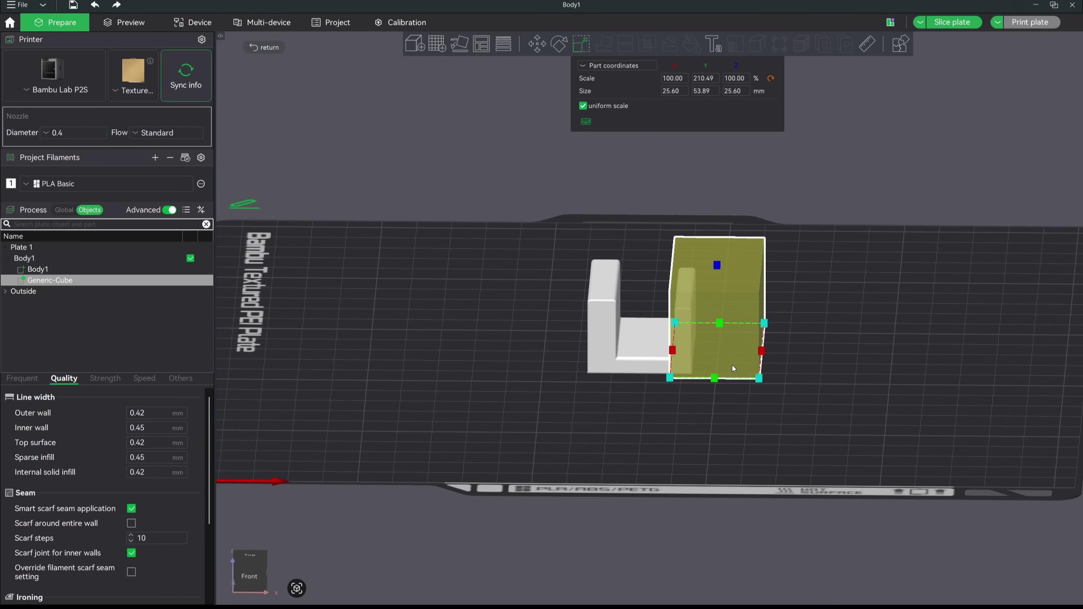
{"action": "left_click_drag", "start_coordinate": [731, 365], "coordinate": [726, 411]}
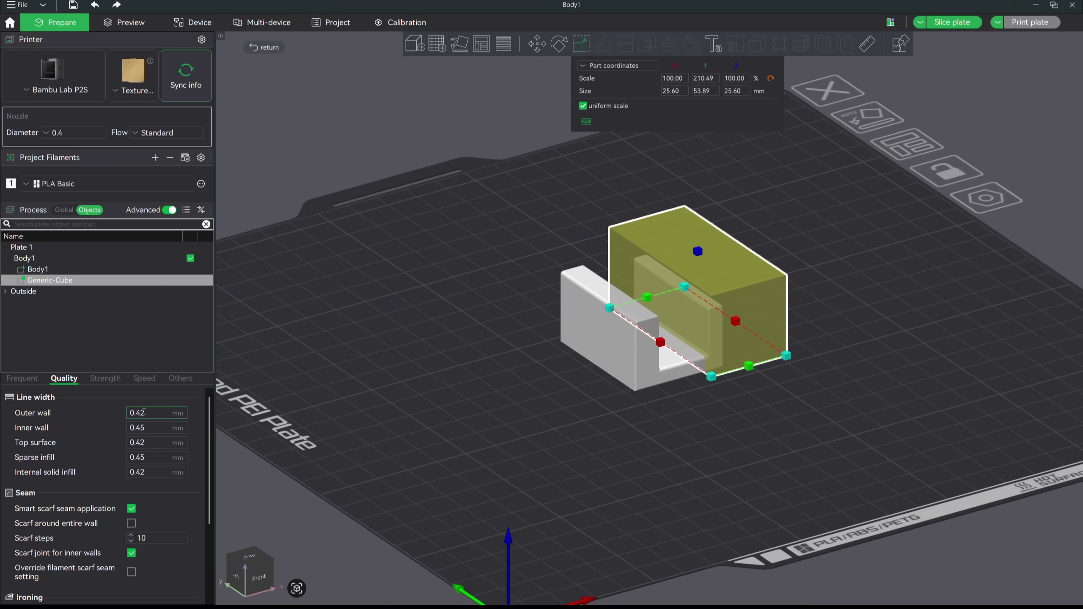
Step: Set the modifier's Sparse infill density from 15% to 40% in Strength
{"action": "left_click", "coordinate": [105, 378]}
{"action": "scroll", "coordinate": [121, 444], "scroll_direction": "down", "scroll_amount": 2}
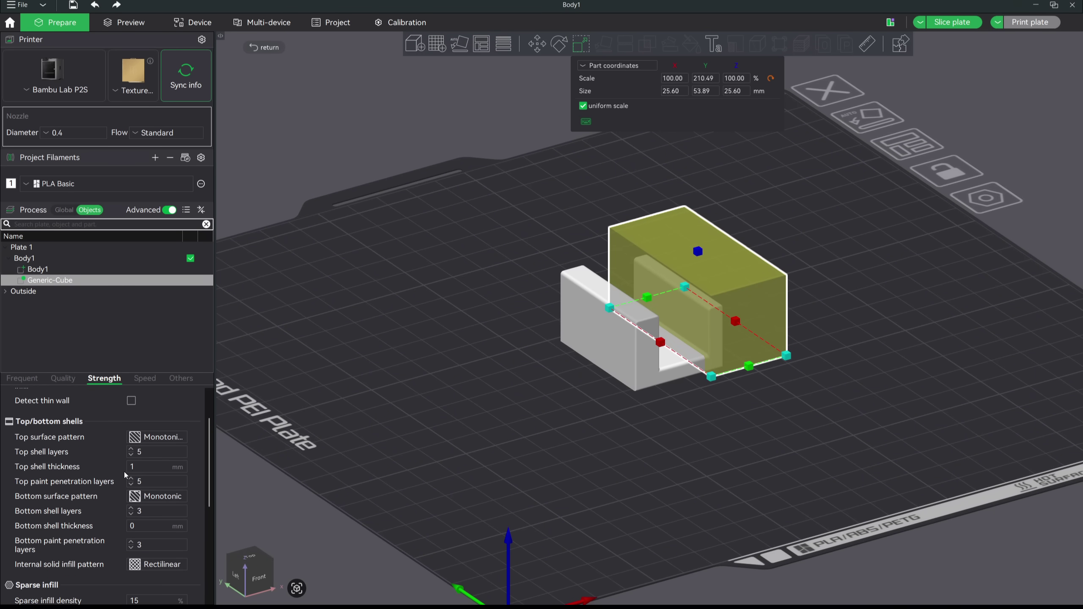
{"action": "scroll", "coordinate": [125, 474], "scroll_direction": "down", "scroll_amount": 2}
{"action": "left_click", "coordinate": [137, 550]}
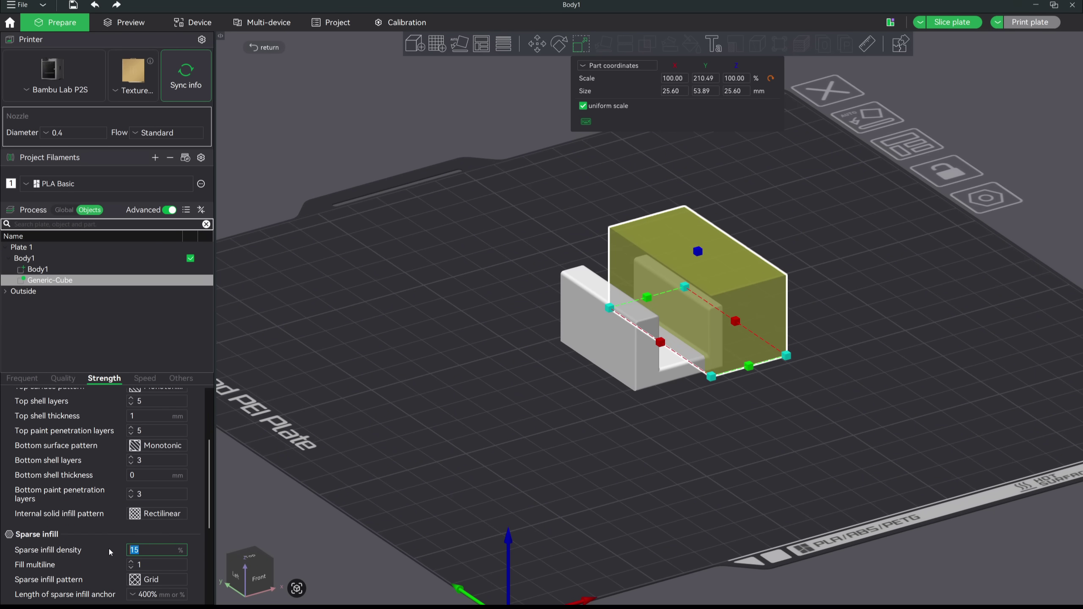
{"action": "type", "text": "40"}
{"action": "scroll", "coordinate": [107, 552], "scroll_direction": "down", "scroll_amount": 1}
{"action": "left_click_drag", "start_coordinate": [633, 450], "coordinate": [684, 433]}
{"action": "left_click", "coordinate": [650, 438]}
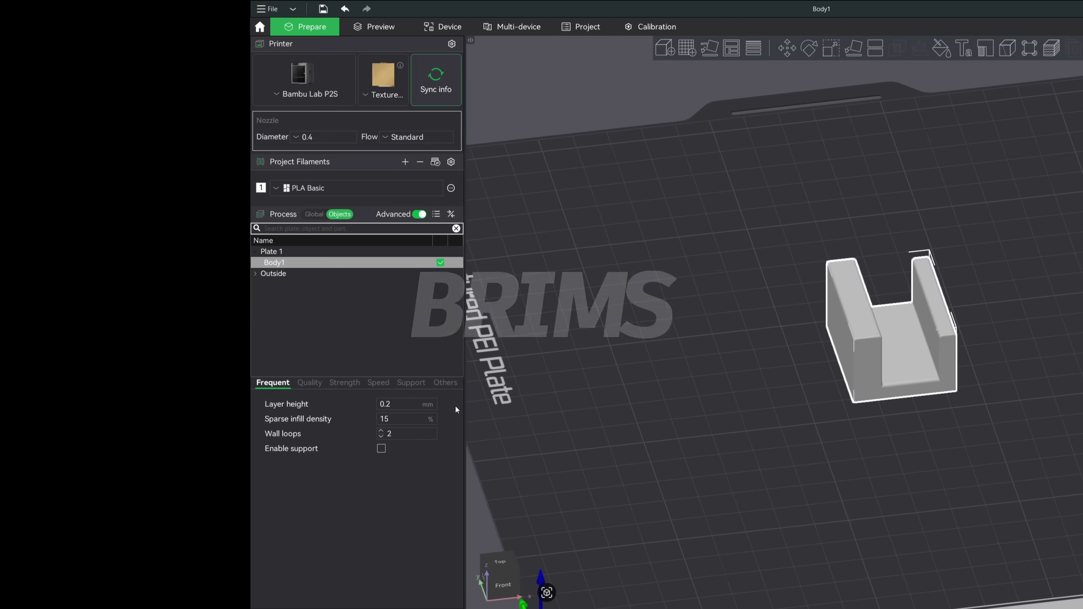
Step: Set Body1's brim type to Outer brim only and slice the plate
{"action": "left_click", "coordinate": [443, 383]}
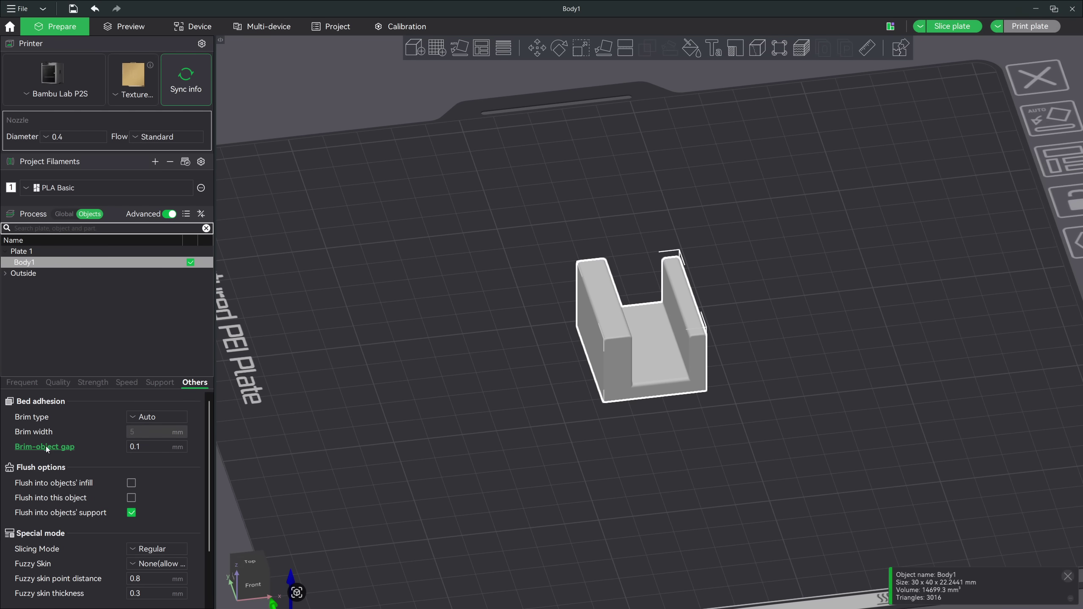
{"action": "left_click", "coordinate": [170, 420]}
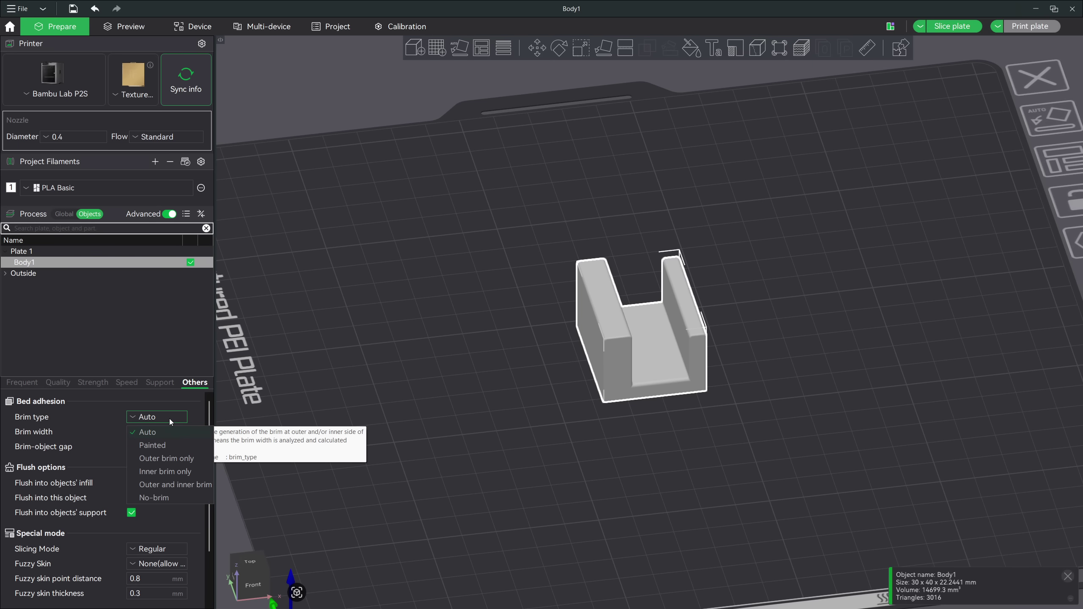
{"action": "left_click", "coordinate": [179, 459]}
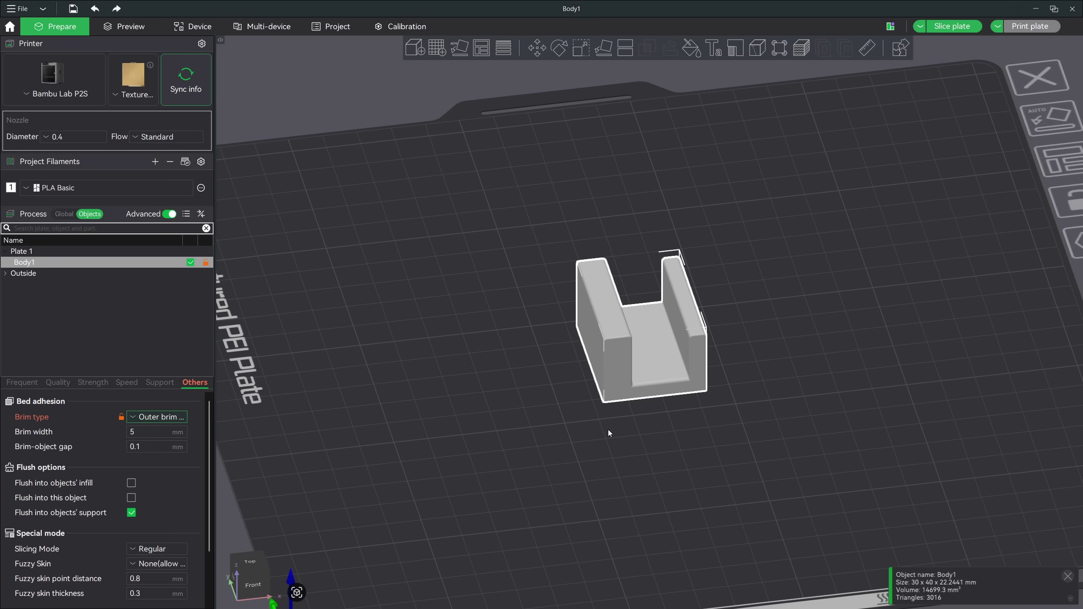
{"action": "left_click", "coordinate": [960, 28]}
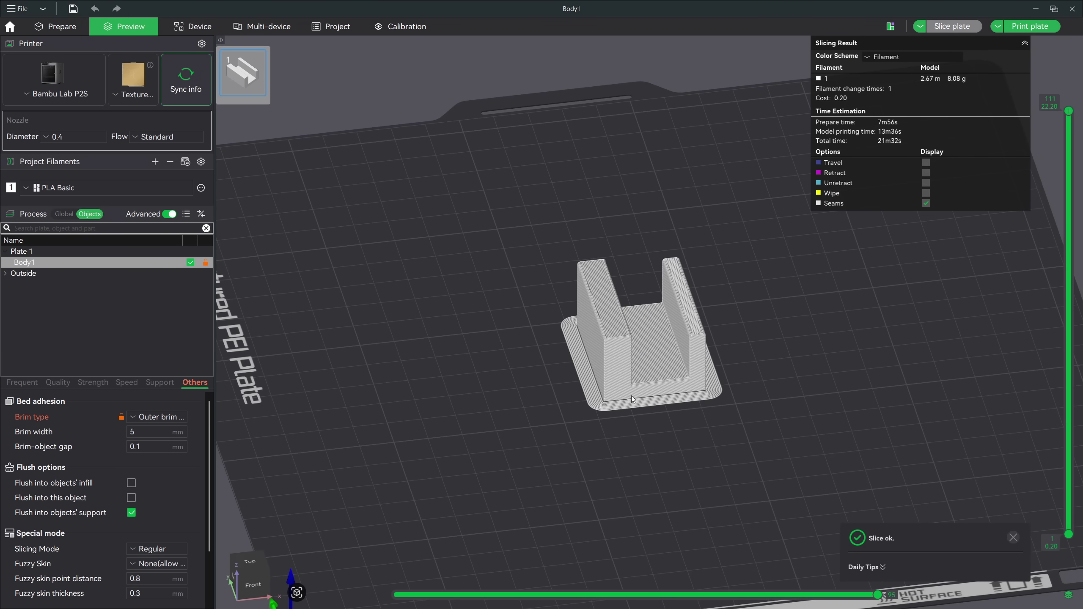
Step: Orbit the sliced bracket preview to inspect its brim from several sides
{"action": "left_click_drag", "start_coordinate": [711, 408], "coordinate": [633, 410]}
{"action": "left_click_drag", "start_coordinate": [625, 409], "coordinate": [604, 394]}
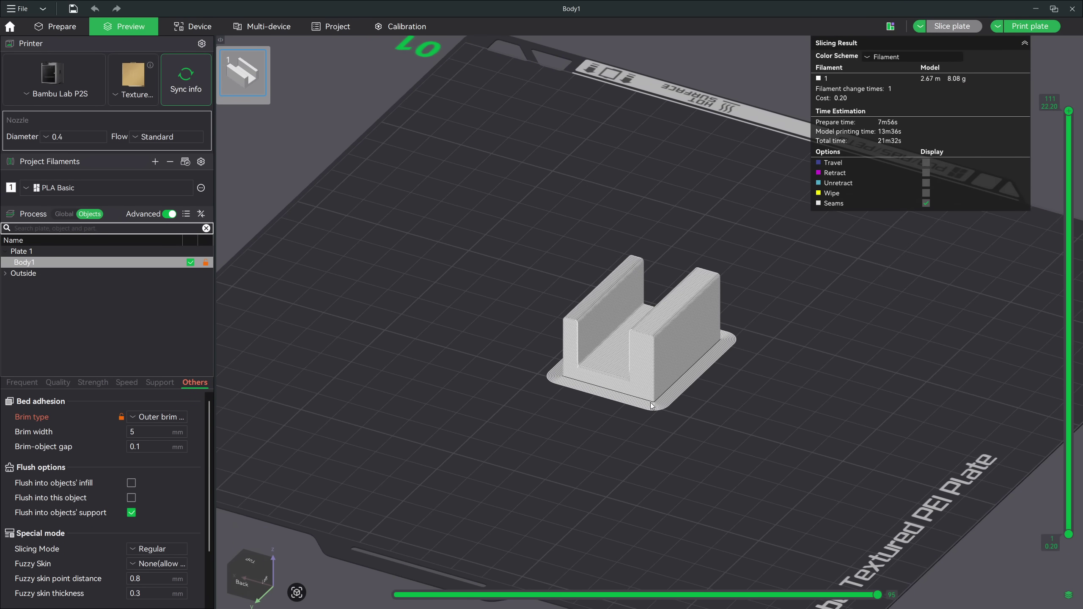
{"action": "left_click_drag", "start_coordinate": [745, 354], "coordinate": [665, 375]}
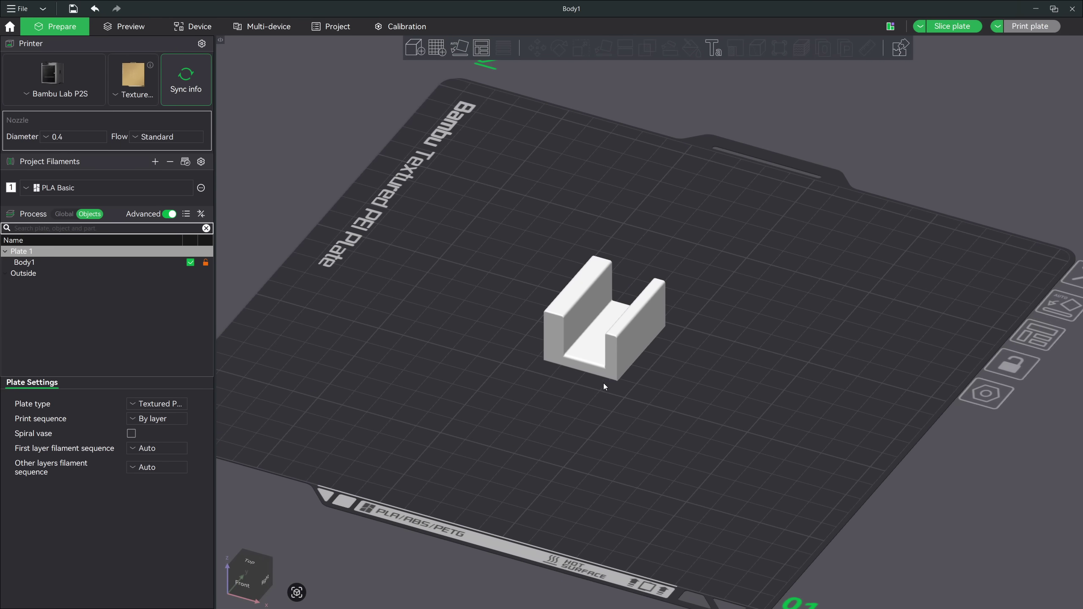
Step: Set the bracket's brim type to Painted and place a brim ear on its front corner
{"action": "left_click", "coordinate": [555, 341]}
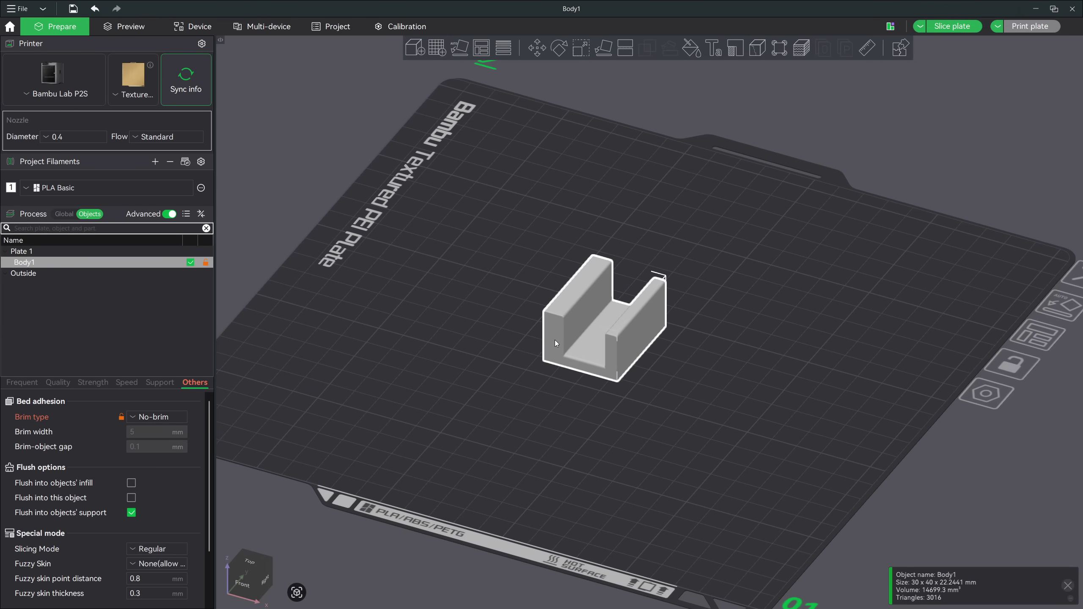
{"action": "left_click", "coordinate": [150, 417]}
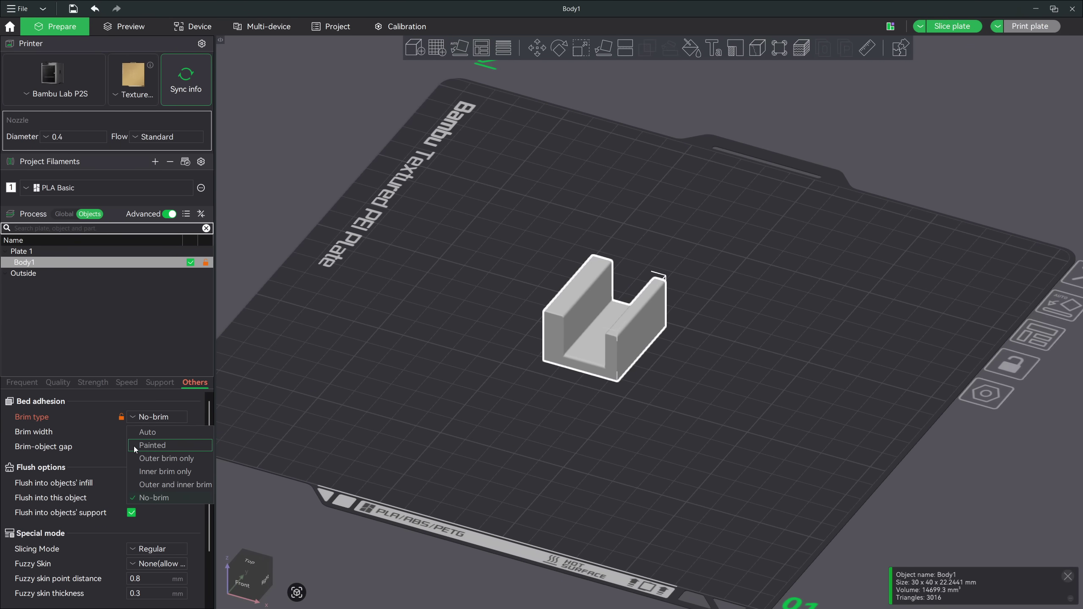
{"action": "left_click", "coordinate": [175, 446]}
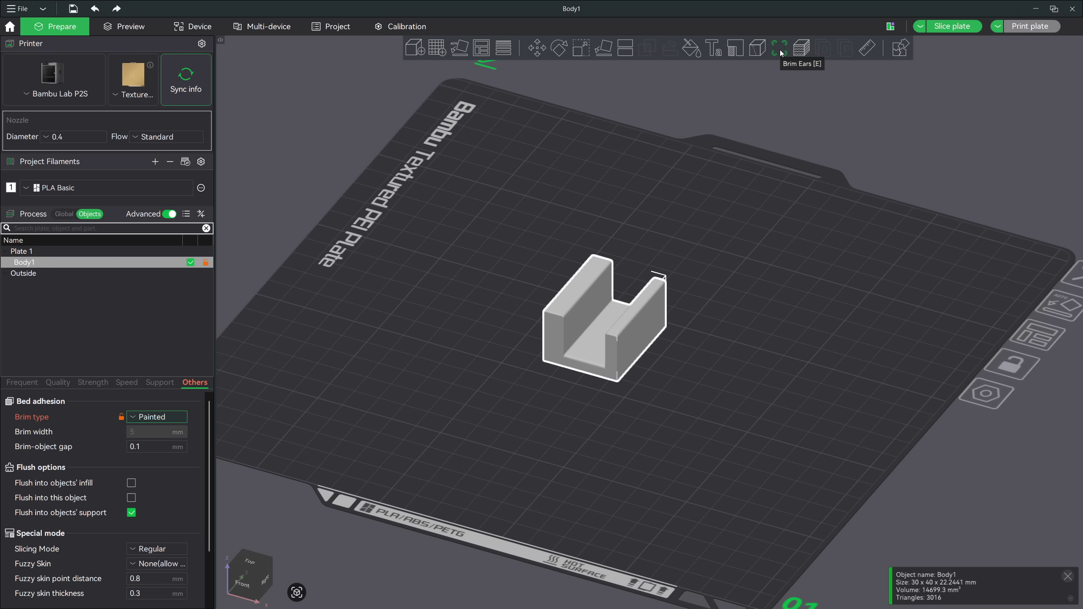
{"action": "left_click", "coordinate": [780, 49]}
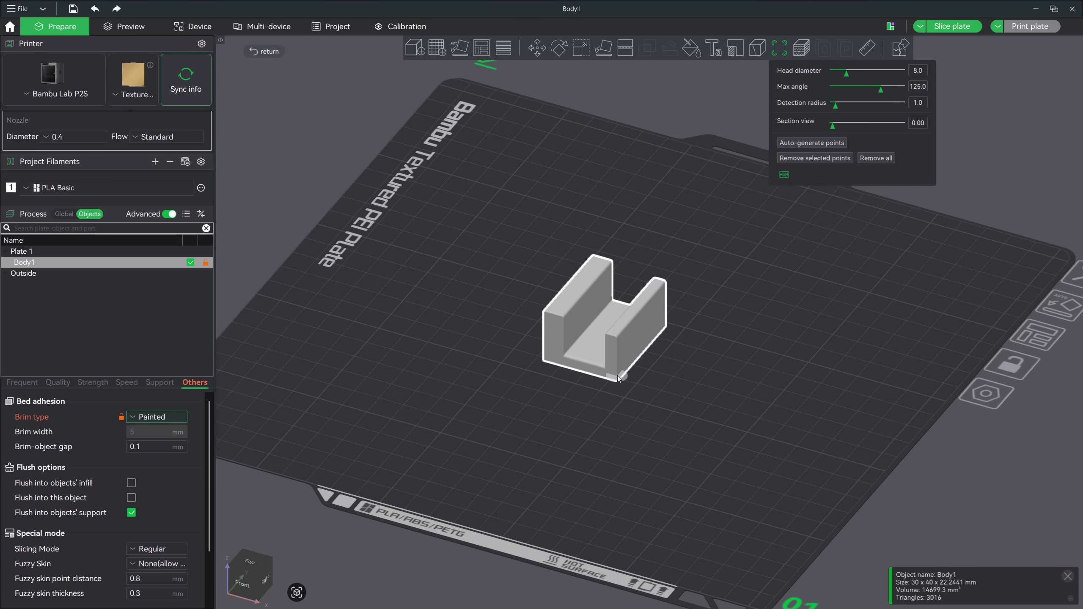
{"action": "left_click_drag", "start_coordinate": [616, 374], "coordinate": [620, 419]}
{"action": "left_click", "coordinate": [611, 385]}
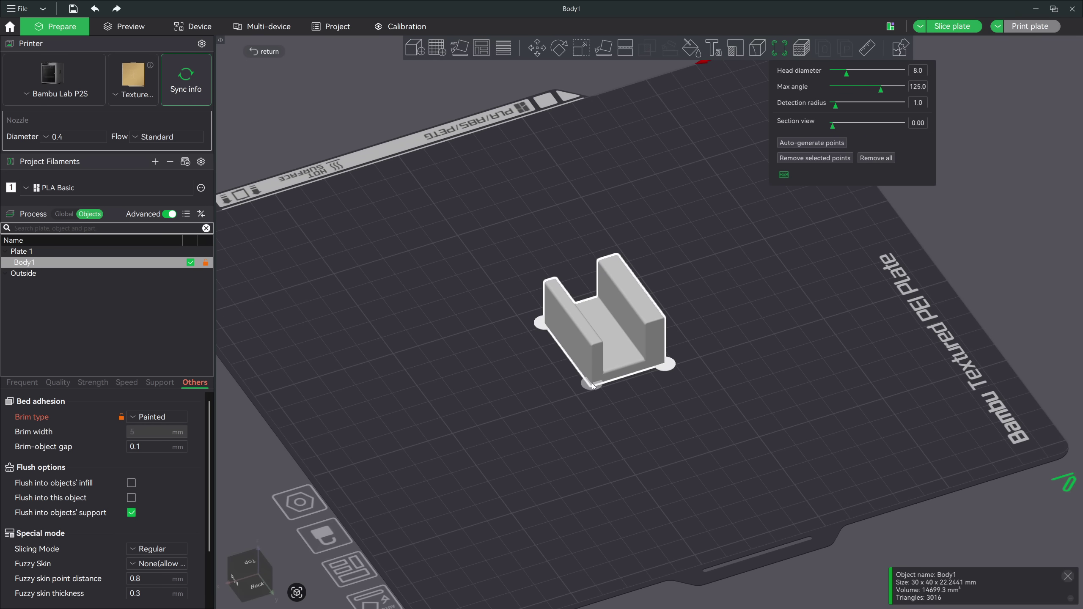
Step: Clear all ears, set head diameter to 12.7 mm, and auto-generate ears around the base
{"action": "left_click_drag", "start_coordinate": [617, 411], "coordinate": [685, 411]}
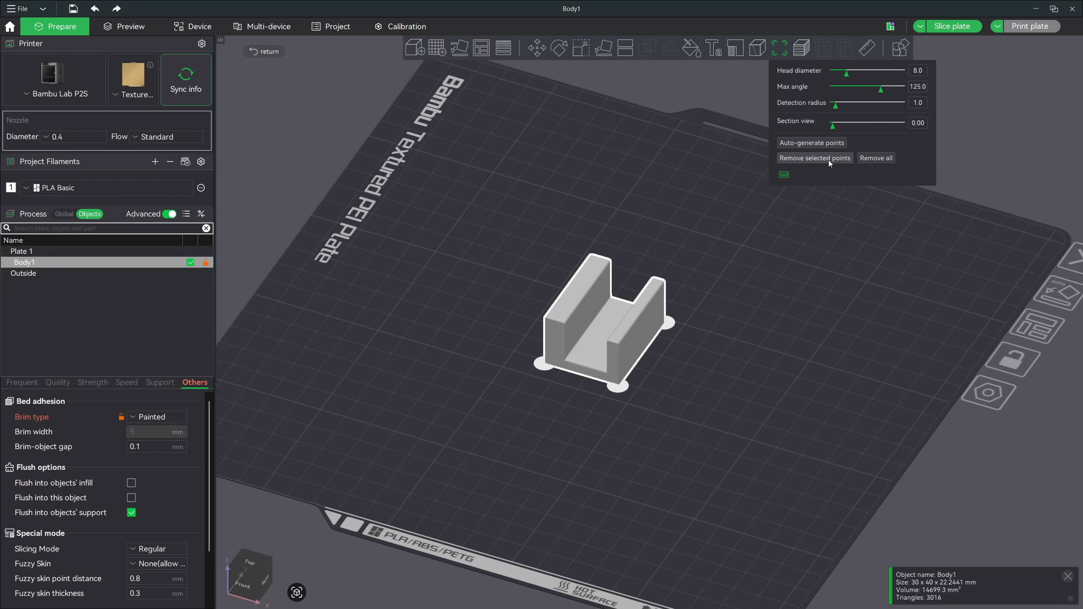
{"action": "left_click", "coordinate": [873, 156]}
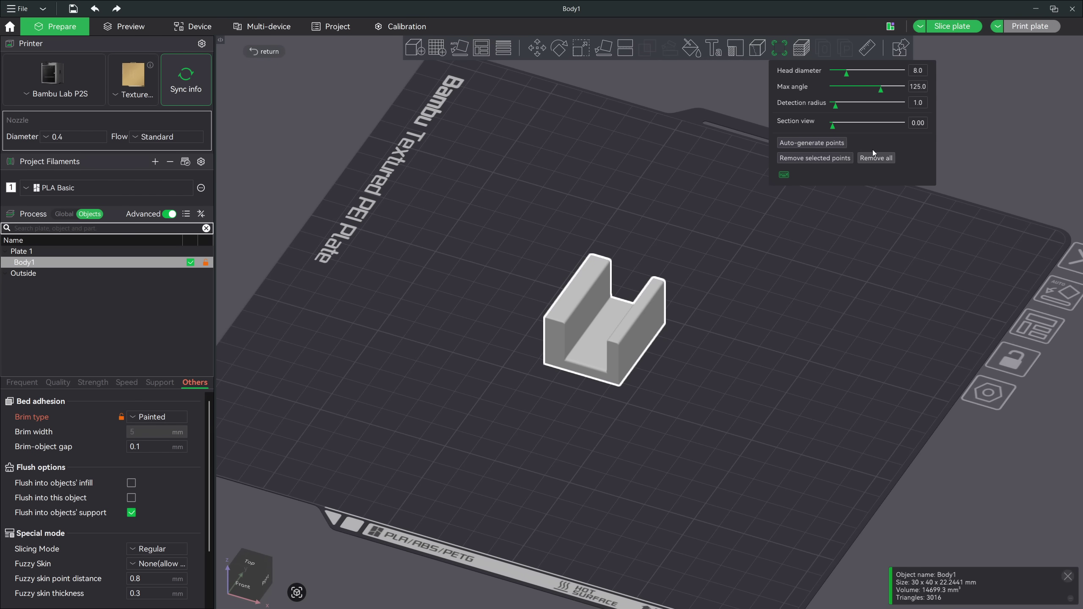
{"action": "left_click_drag", "start_coordinate": [849, 74], "coordinate": [868, 73]}
{"action": "left_click", "coordinate": [819, 143]}
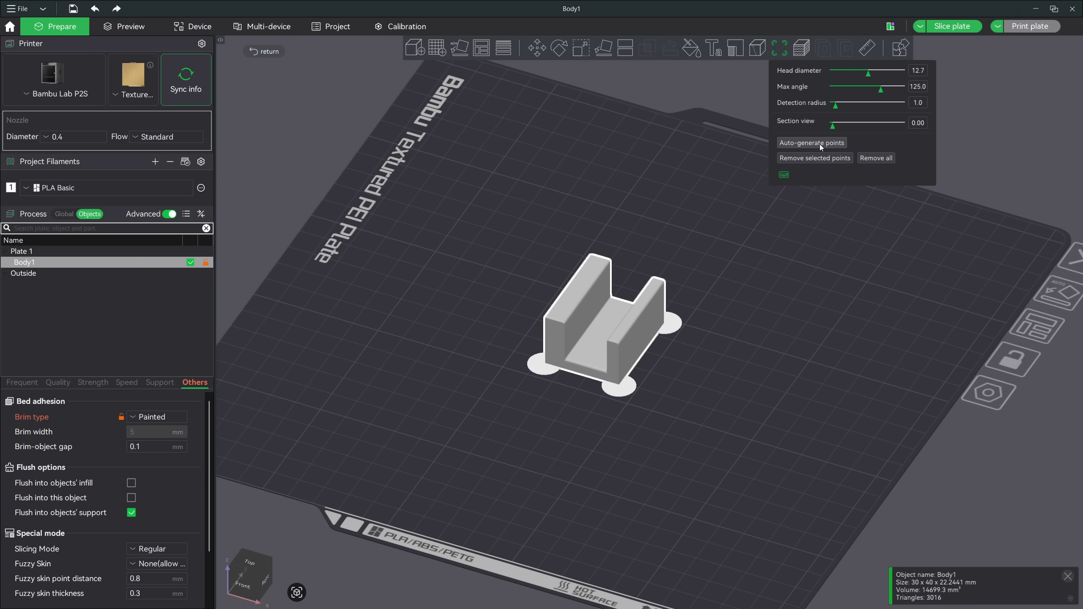
{"action": "left_click_drag", "start_coordinate": [727, 350], "coordinate": [710, 381]}
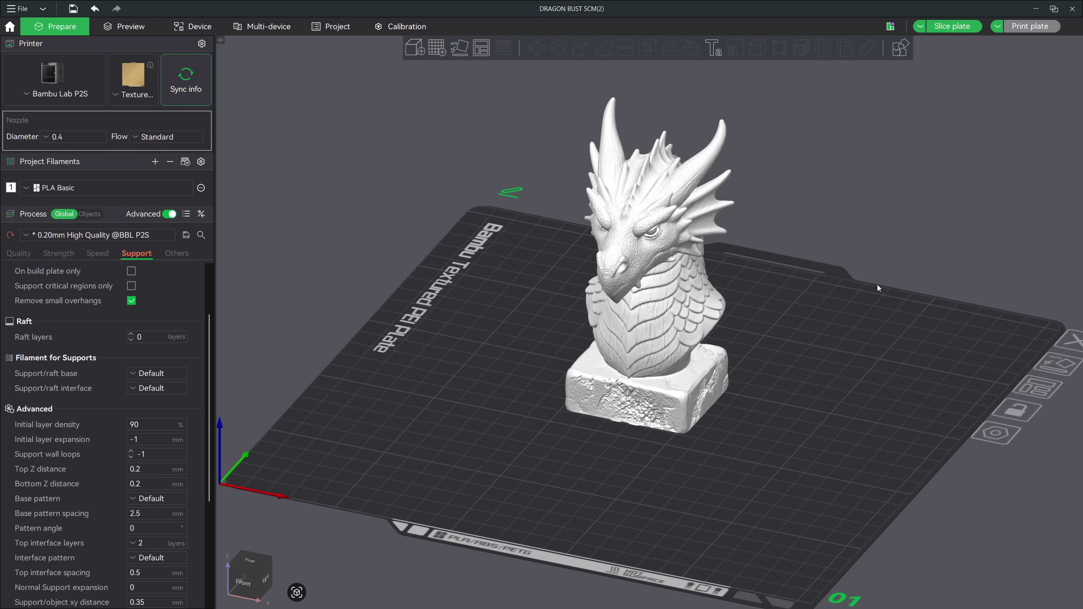
Step: Slice the dragon bust to view its tree supports, then change support initial layer expansion from -1 to 8 mm
{"action": "left_click", "coordinate": [949, 29]}
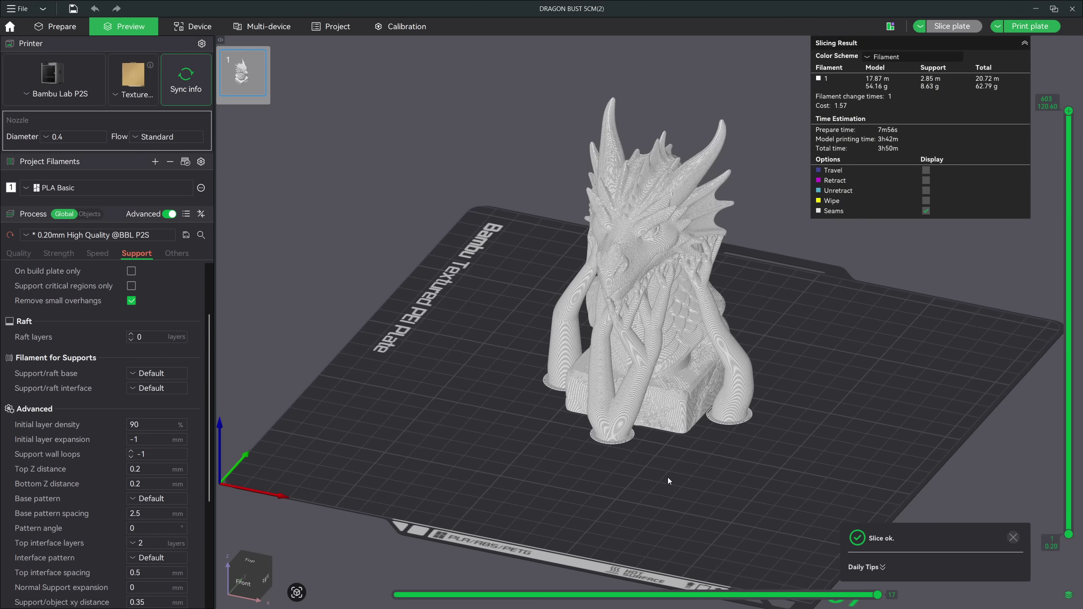
{"action": "scroll", "coordinate": [642, 460], "scroll_direction": "up", "scroll_amount": 4}
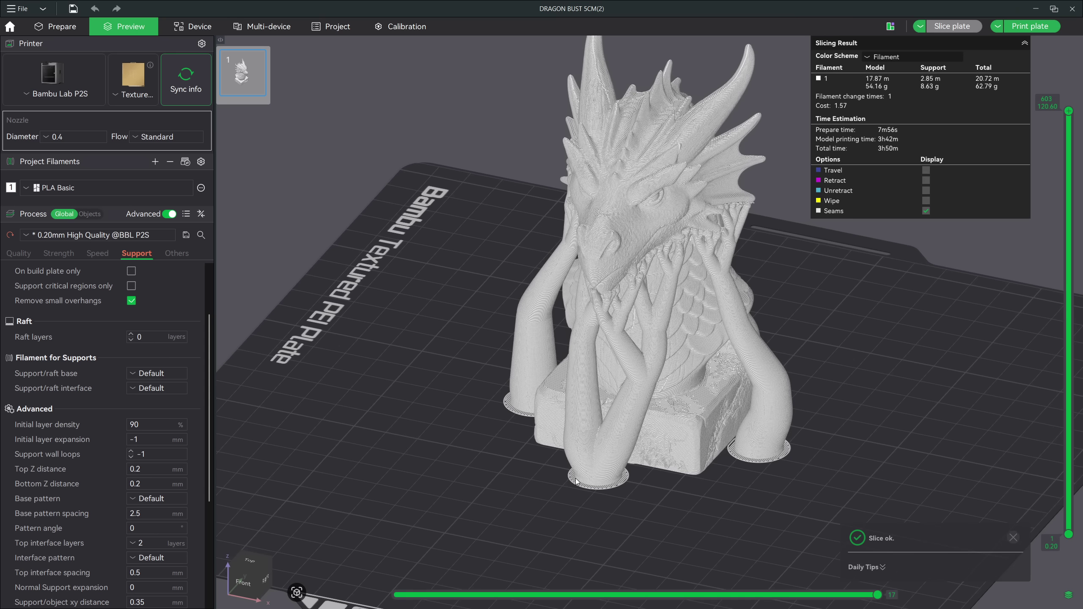
{"action": "left_click", "coordinate": [133, 440]}
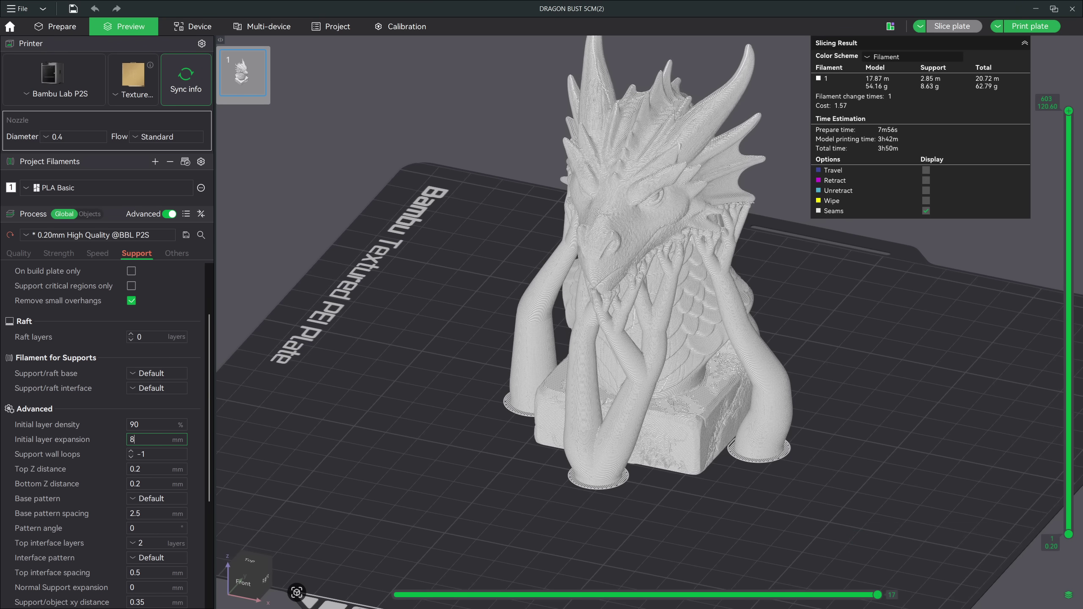
{"action": "scroll", "coordinate": [113, 441], "scroll_direction": "down", "scroll_amount": 2}
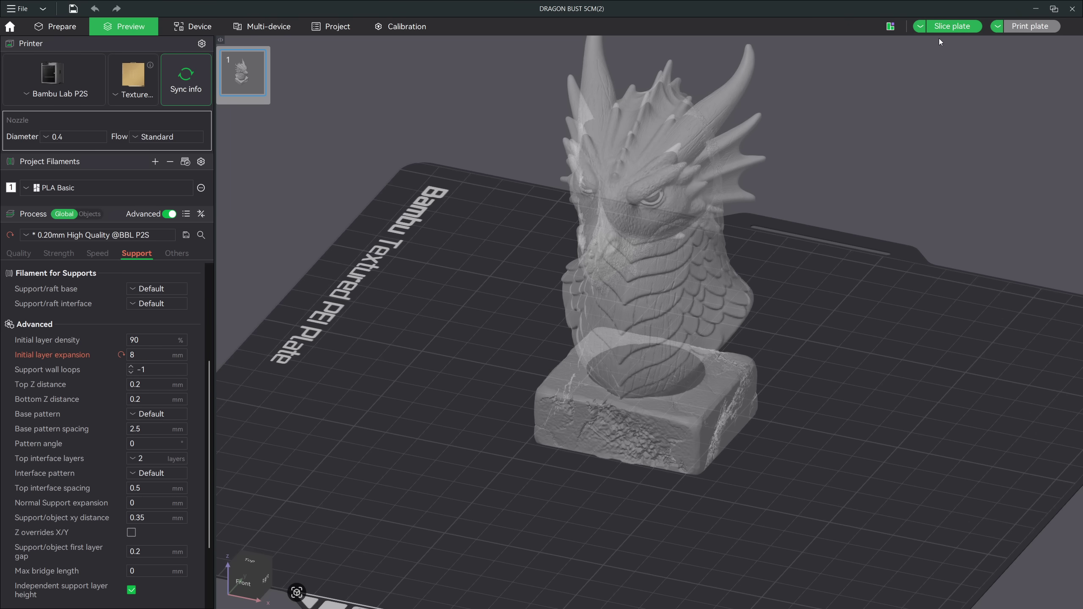
Step: Reslice the bust with 8 mm support expansion, then raise initial layer expansion to 15 and reslice
{"action": "left_click", "coordinate": [947, 27]}
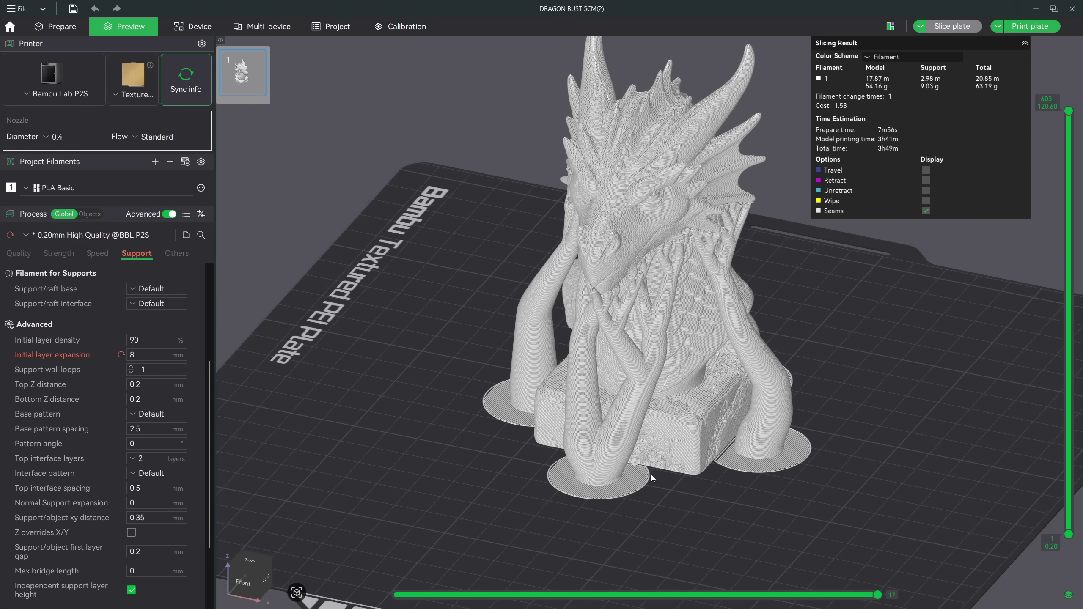
{"action": "left_click_drag", "start_coordinate": [763, 430], "coordinate": [634, 432]}
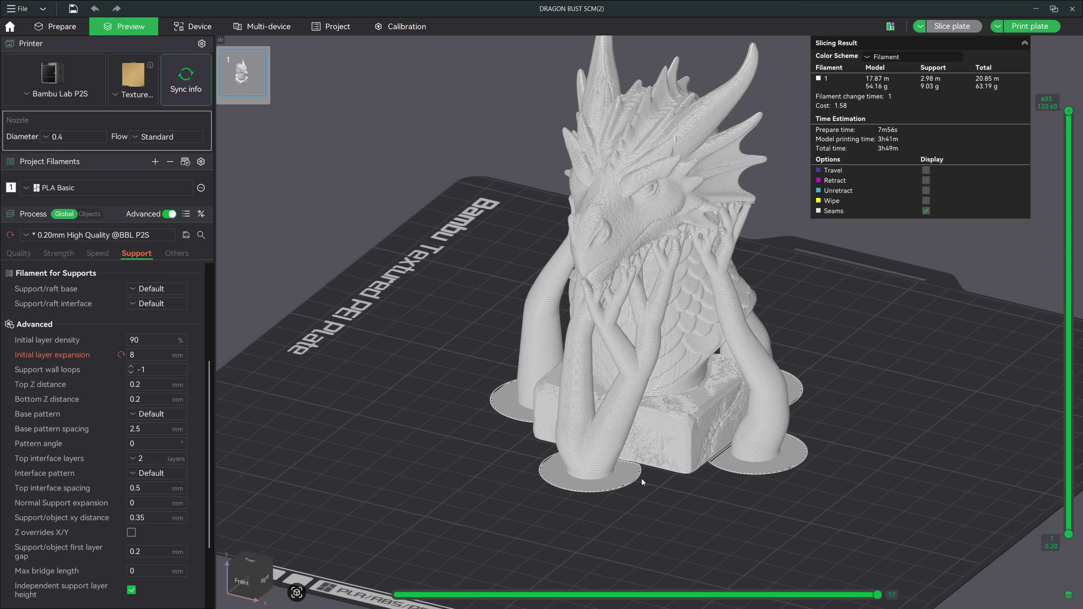
{"action": "double_click", "coordinate": [133, 355]}
{"action": "type", "text": "15"}
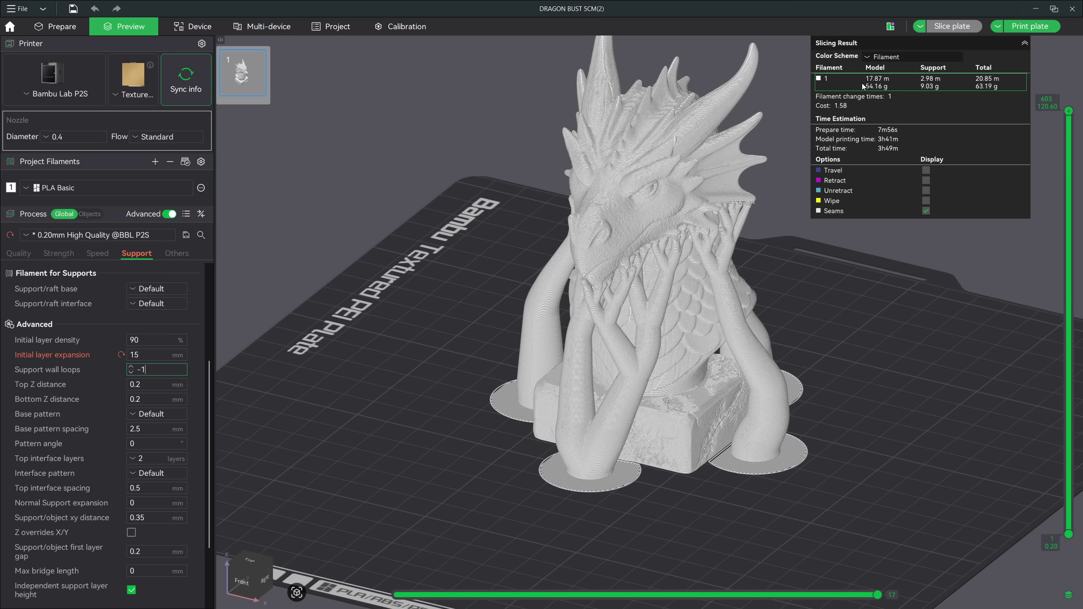
{"action": "left_click", "coordinate": [962, 28]}
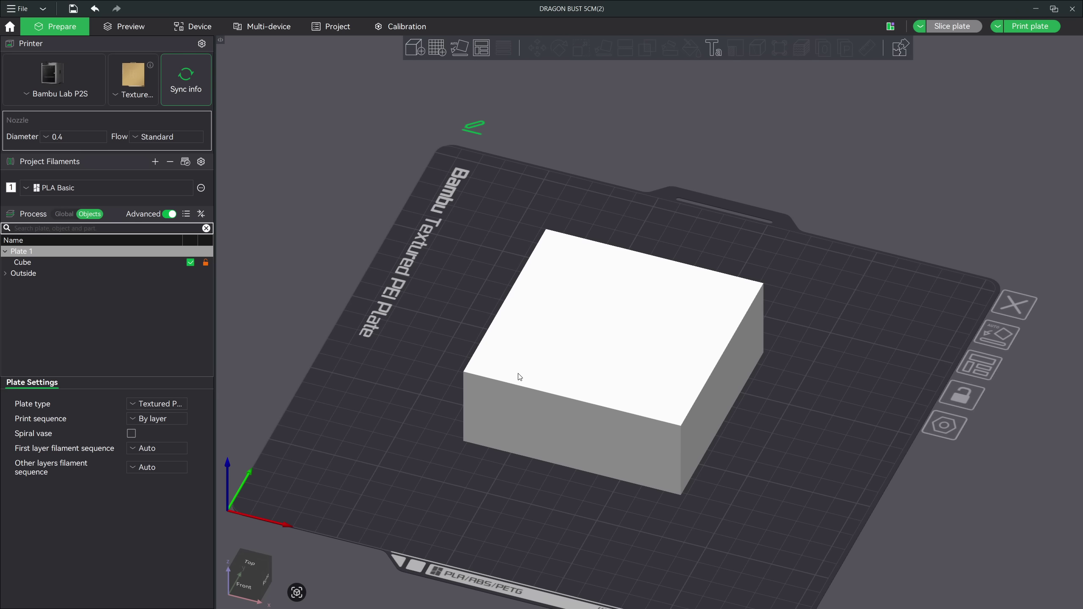
Step: Keep Triangles as the cube's sparse infill pattern
{"action": "left_click", "coordinate": [538, 365]}
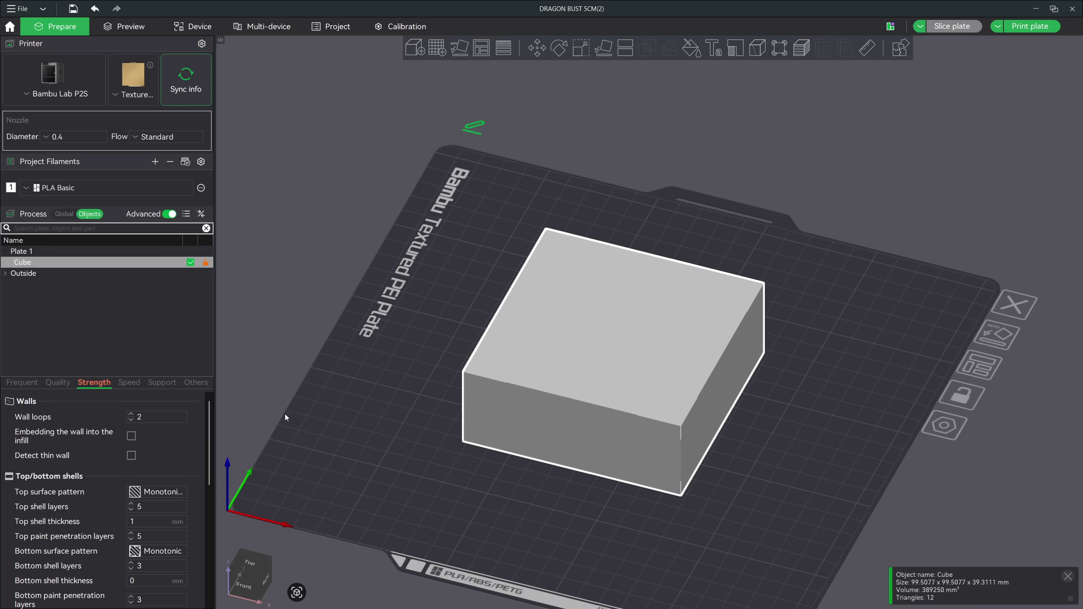
{"action": "scroll", "coordinate": [108, 507], "scroll_direction": "down", "scroll_amount": 6}
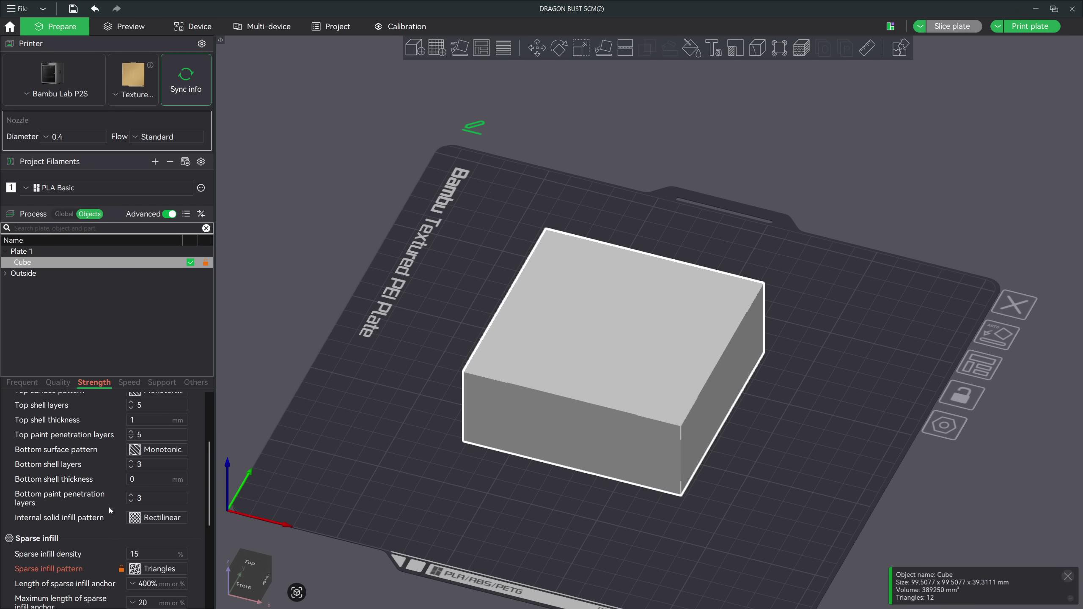
{"action": "left_click", "coordinate": [176, 518]}
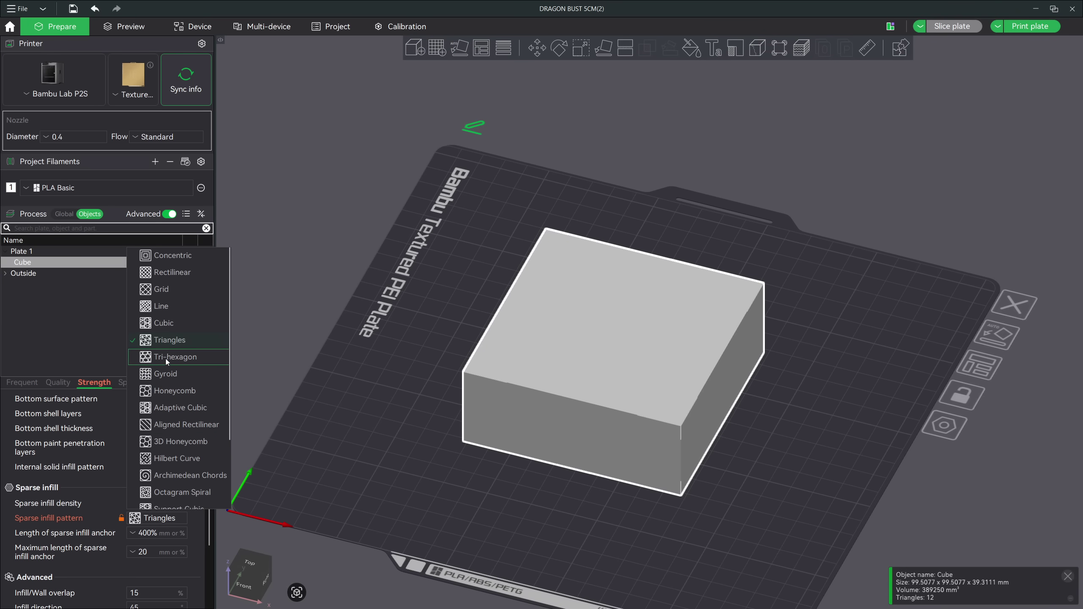
{"action": "left_click", "coordinate": [209, 342]}
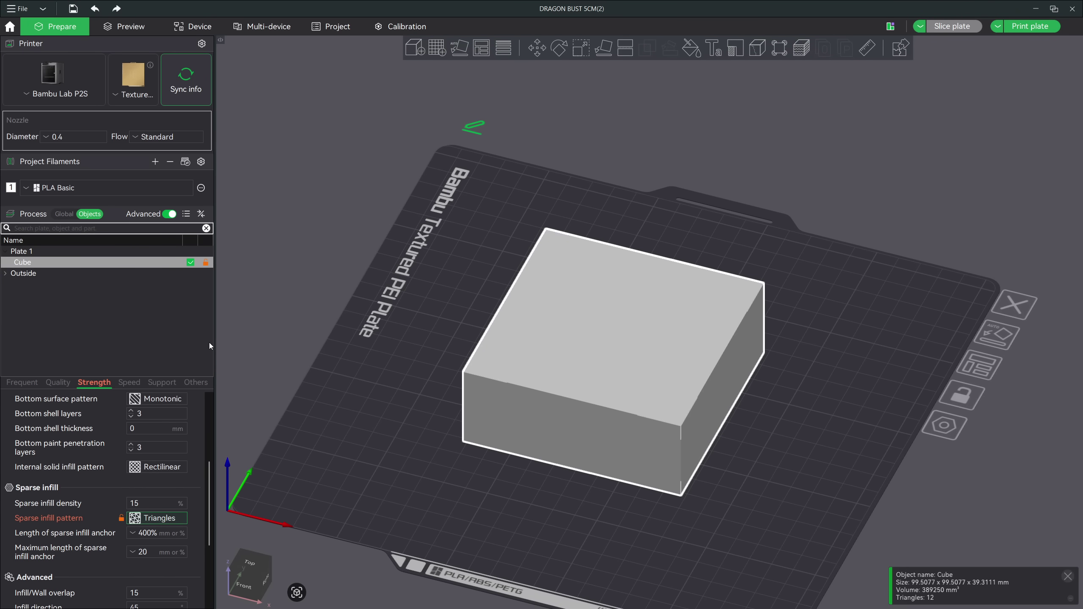
Step: Slice the cube and lower the top visible layer to 158 to reveal the 15% Triangles infill
{"action": "left_click", "coordinate": [133, 29]}
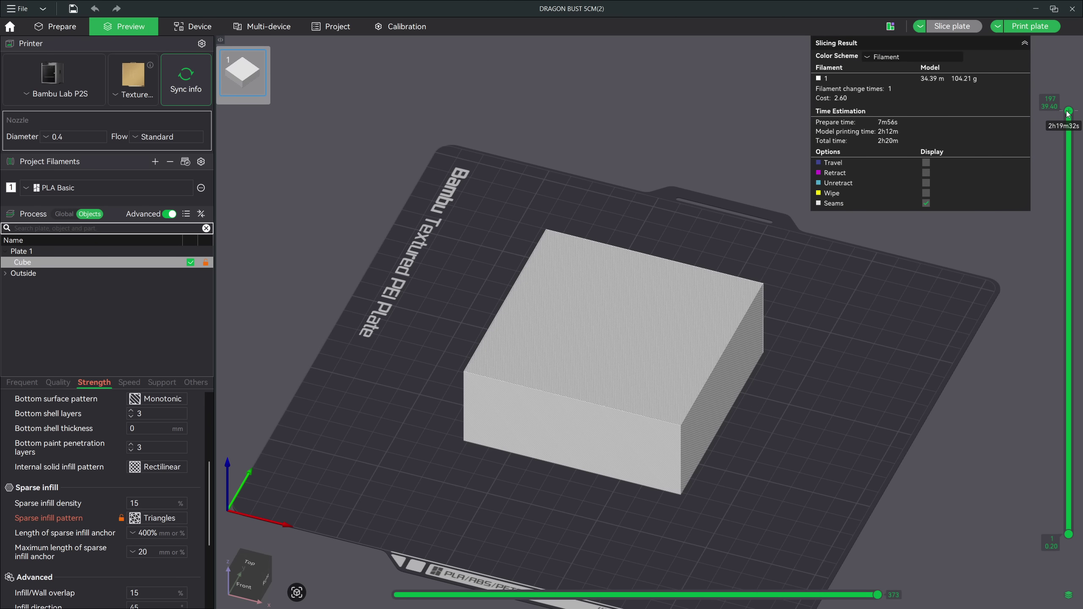
{"action": "left_click_drag", "start_coordinate": [1068, 110], "coordinate": [1068, 194]}
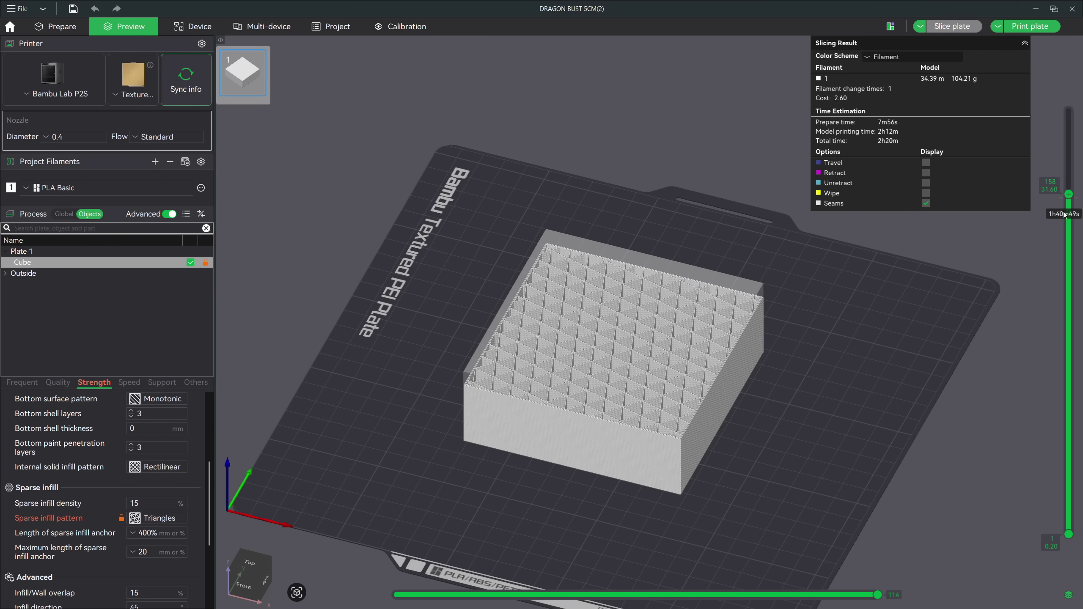
{"action": "scroll", "coordinate": [829, 373], "scroll_direction": "up", "scroll_amount": 2}
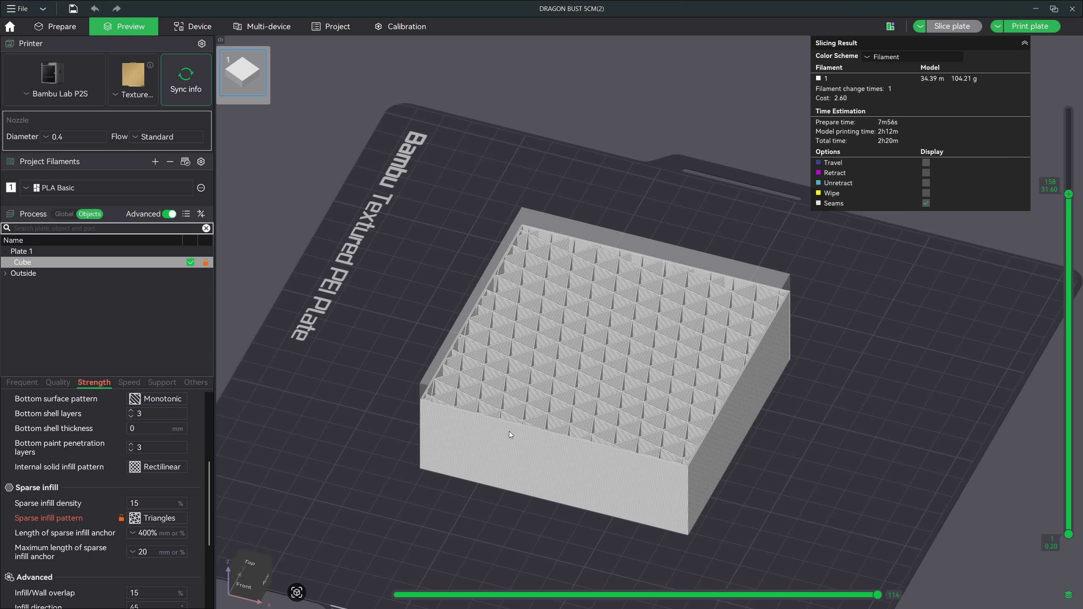
{"action": "left_click", "coordinate": [166, 518]}
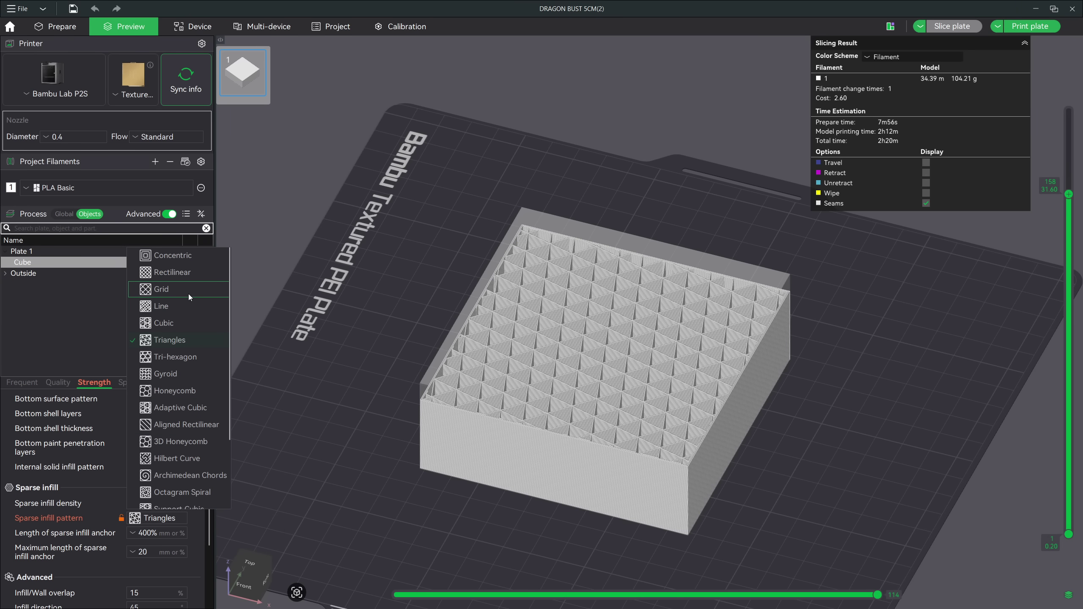
Step: Switch the cube's sparse infill to Grid, reslice, and reframe the view on the grid pattern
{"action": "left_click", "coordinate": [160, 291]}
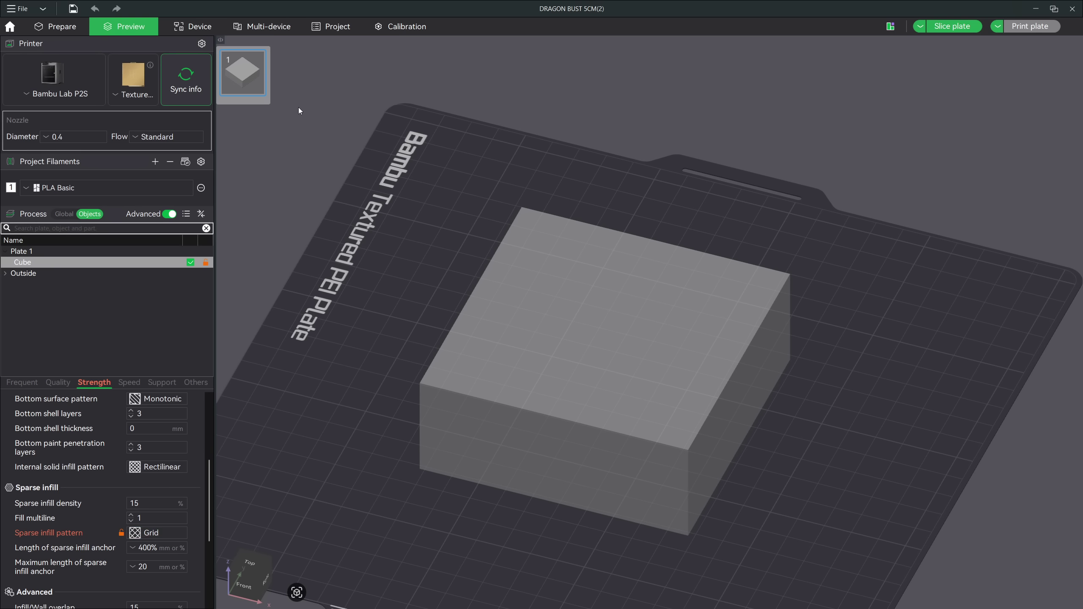
{"action": "left_click", "coordinate": [56, 27]}
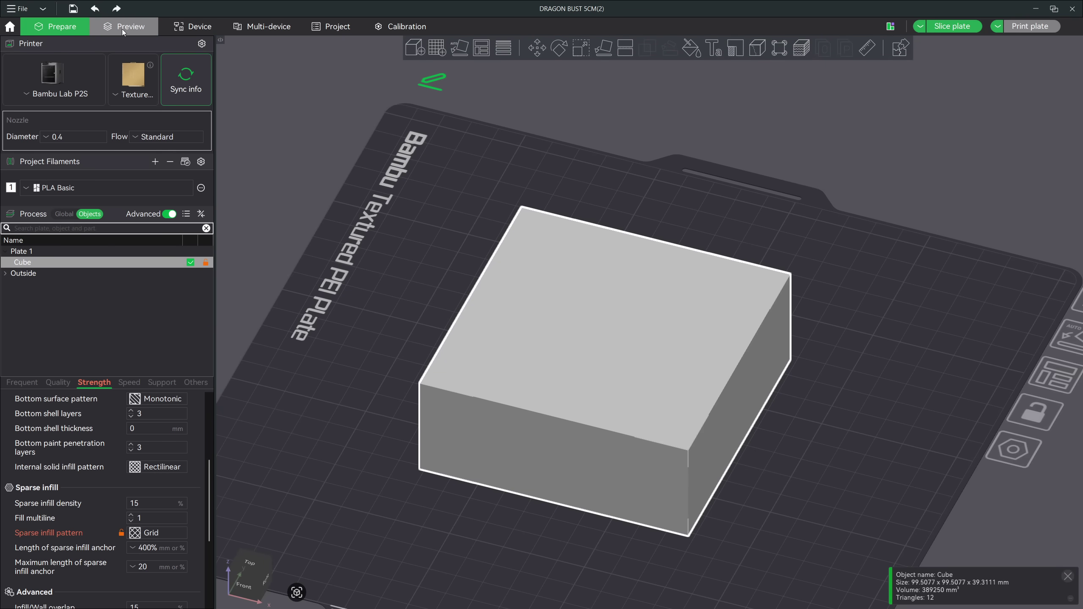
{"action": "left_click", "coordinate": [122, 27]}
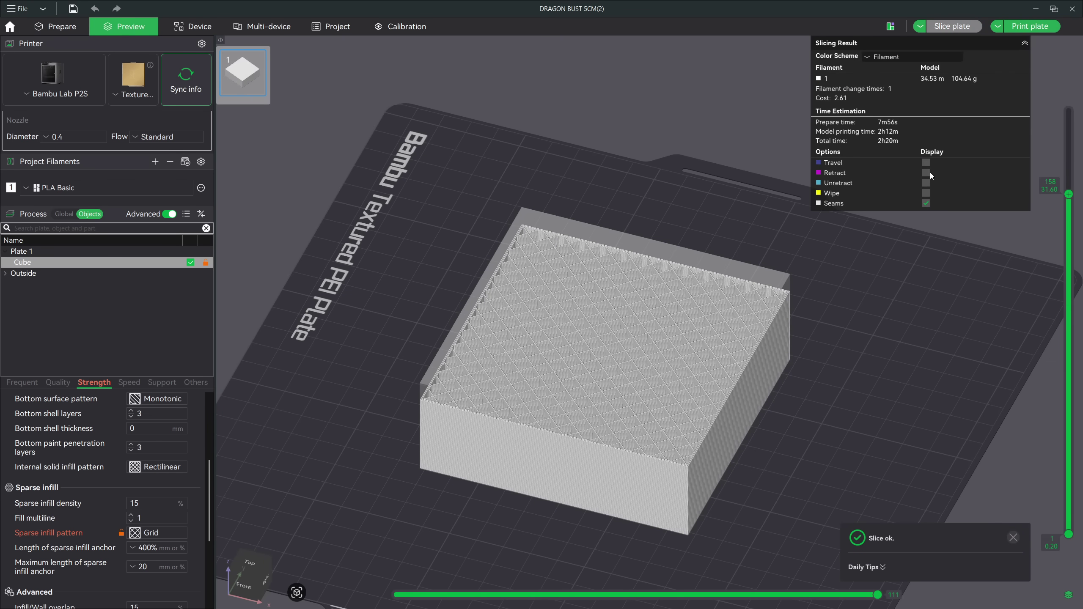
{"action": "scroll", "coordinate": [853, 336], "scroll_direction": "up", "scroll_amount": 4}
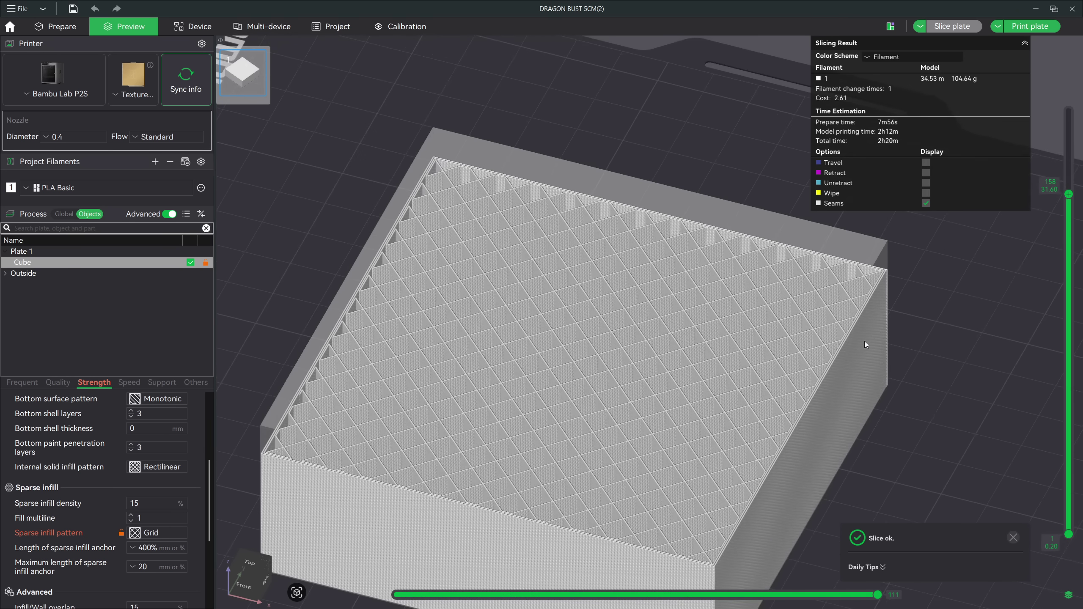
{"action": "scroll", "coordinate": [943, 316], "scroll_direction": "down", "scroll_amount": 2}
{"action": "right_click_drag", "start_coordinate": [923, 376], "coordinate": [888, 290]}
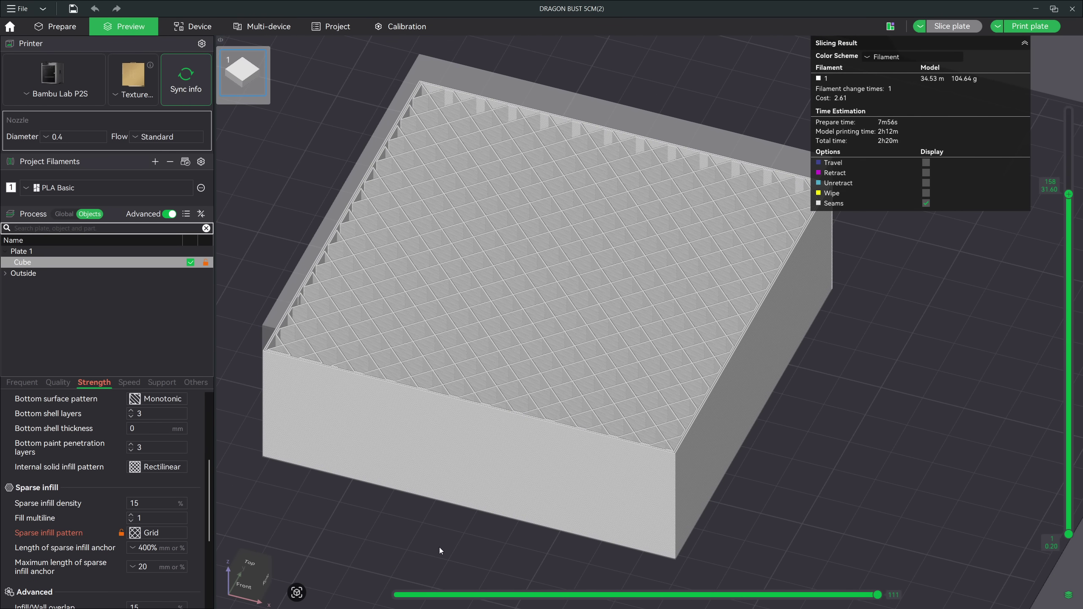
Step: Set the cube's sparse infill to Cubic, reslice, and lower the top visible layer to 104
{"action": "left_click", "coordinate": [167, 531]}
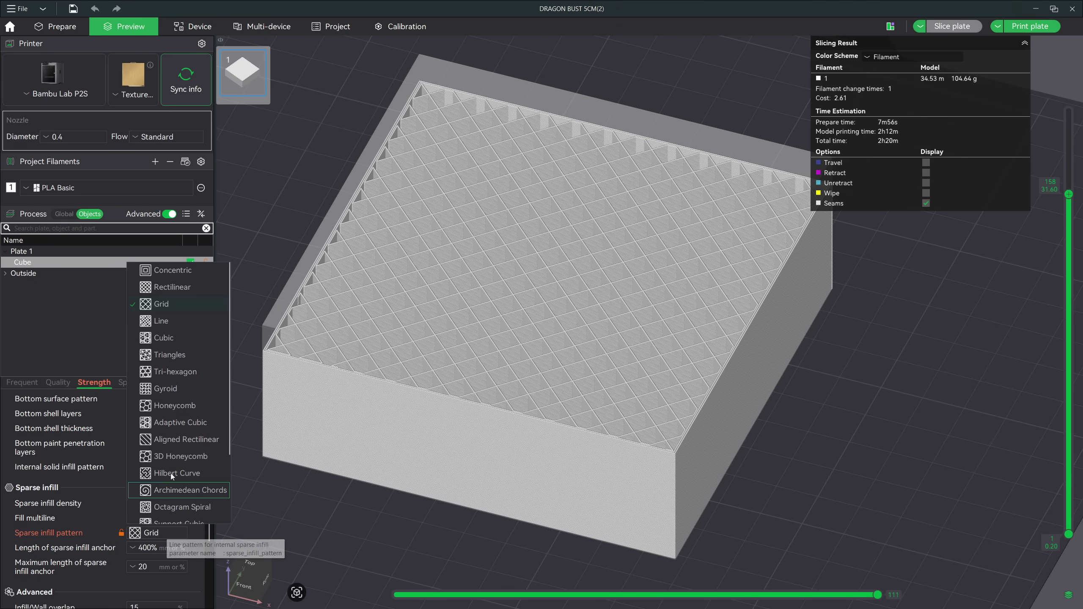
{"action": "left_click", "coordinate": [186, 341]}
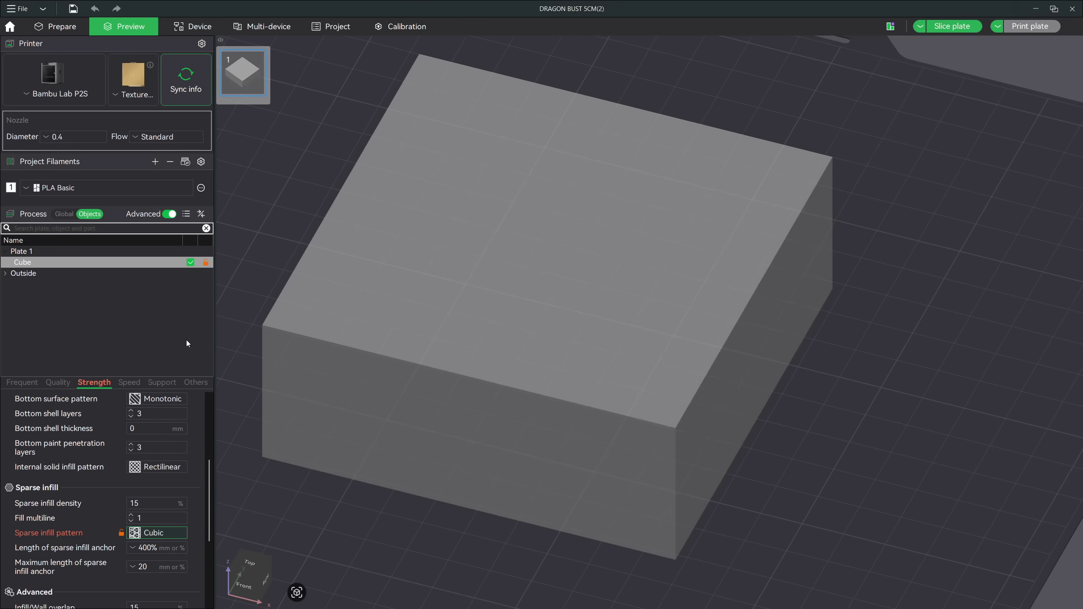
{"action": "left_click", "coordinate": [74, 30]}
{"action": "left_click", "coordinate": [127, 29]}
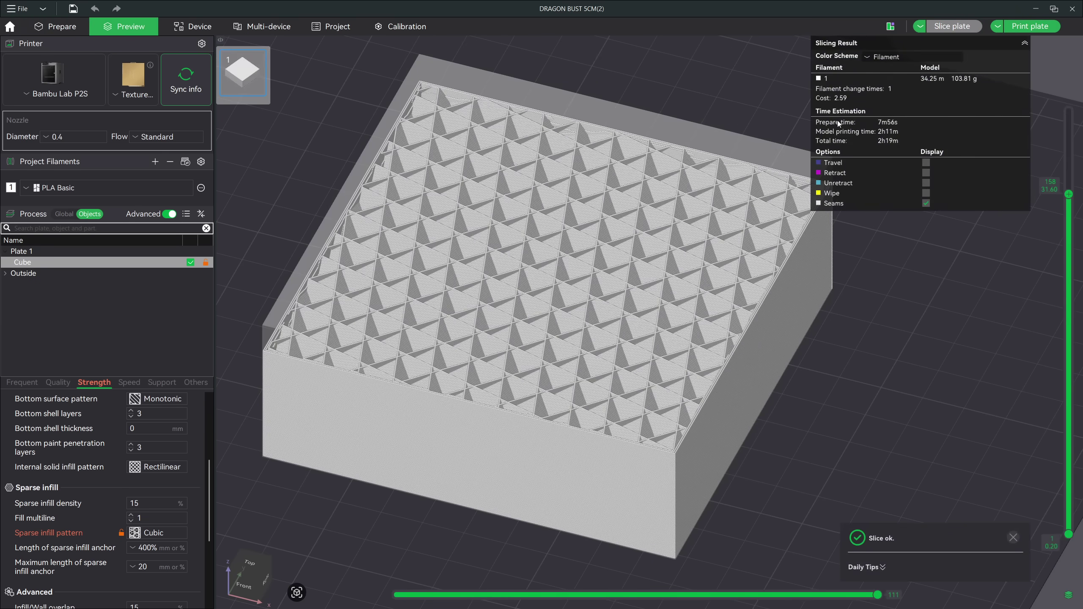
{"action": "left_click_drag", "start_coordinate": [1068, 194], "coordinate": [1068, 133]}
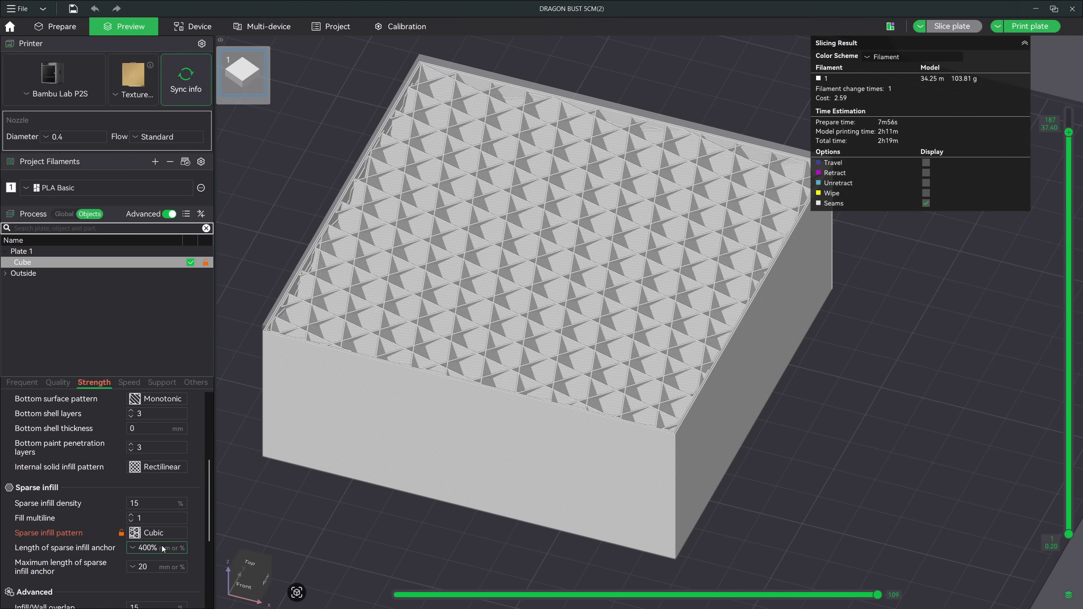
Step: Set Gyroid sparse infill, reslice, and lower the layers to 174 to step through gyroid moves
{"action": "left_click", "coordinate": [157, 532]}
{"action": "left_click", "coordinate": [191, 391]}
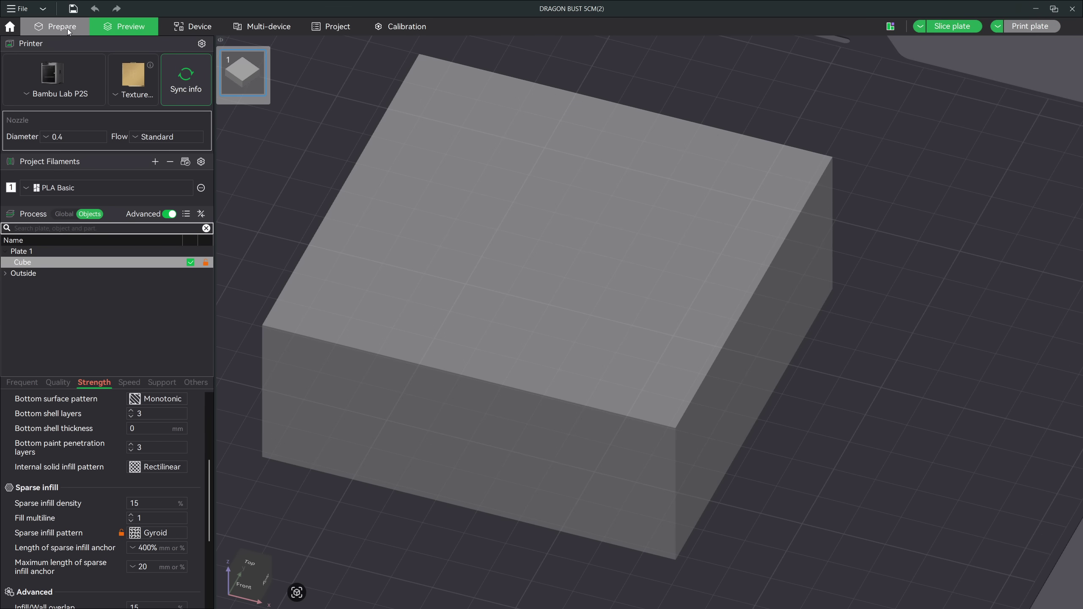
{"action": "left_click", "coordinate": [68, 29]}
{"action": "left_click", "coordinate": [119, 27]}
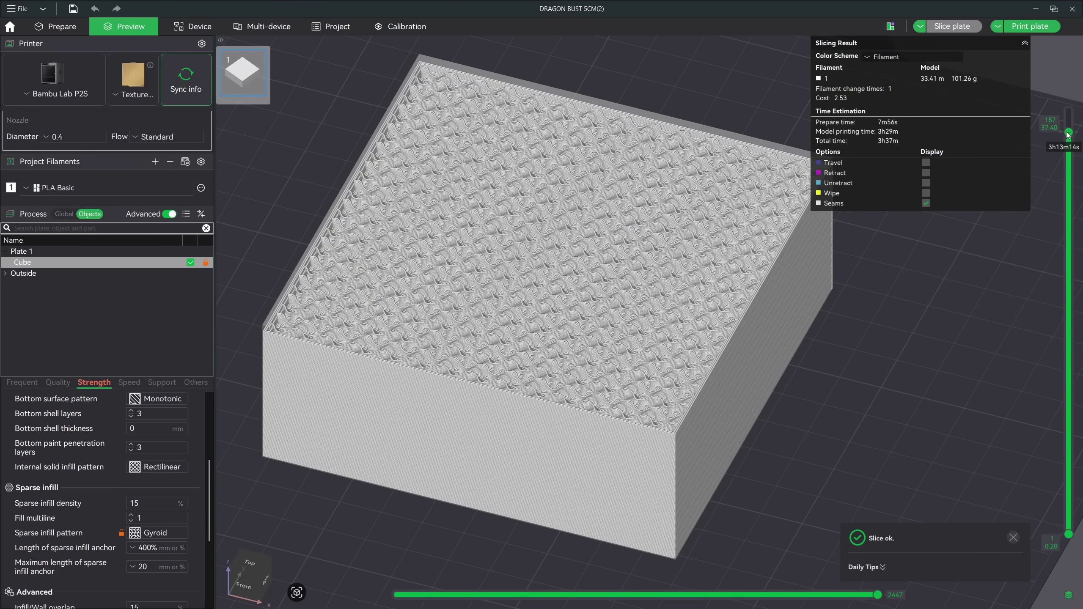
{"action": "left_click_drag", "start_coordinate": [1068, 133], "coordinate": [1077, 284]}
{"action": "mouse_move", "coordinate": [878, 597]}
{"action": "left_mouse_down"}
{"action": "mouse_move", "coordinate": [394, 598]}
{"action": "mouse_move", "coordinate": [877, 595]}
{"action": "left_mouse_up"}
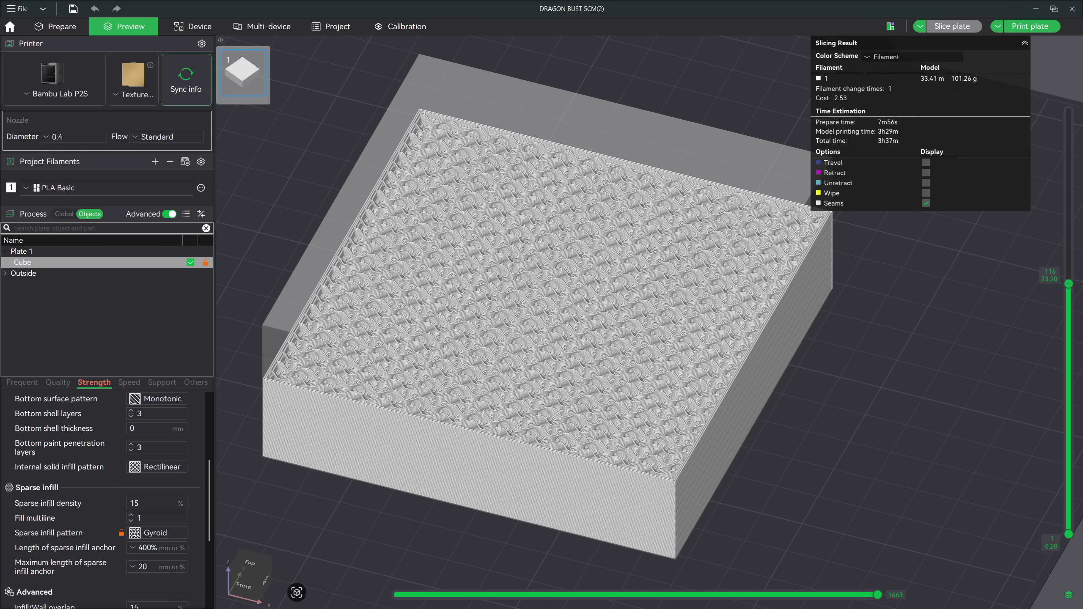